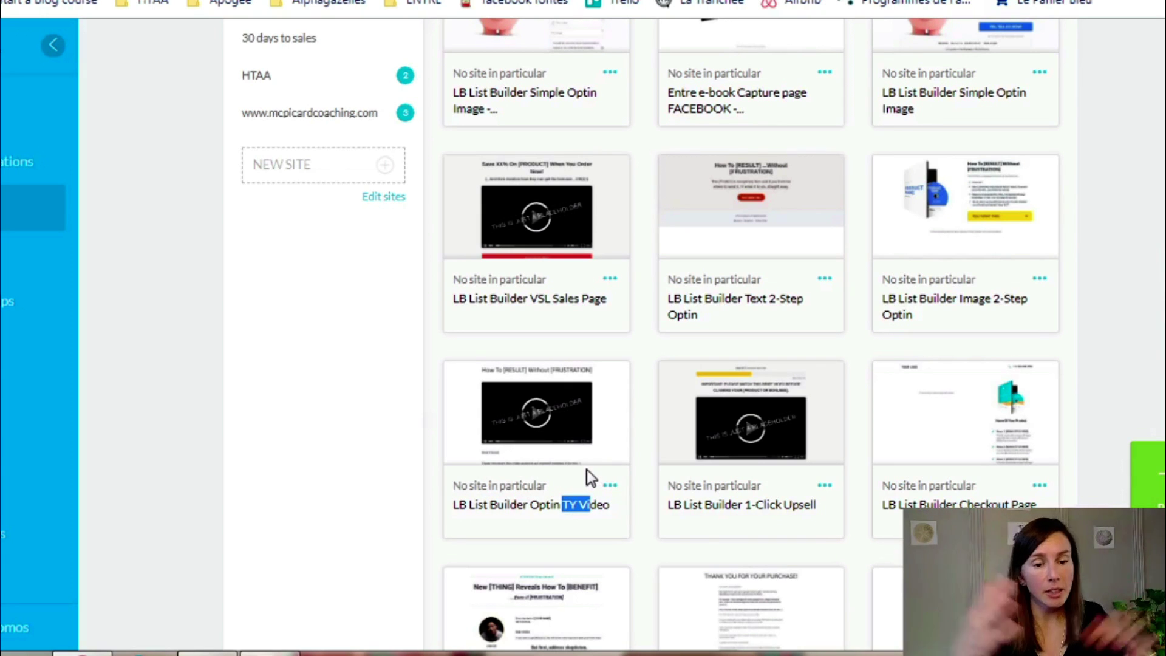
- Get the direct page link for LB List Builder Optin TY Video and open it in the browser to preview the page
click(610, 485)
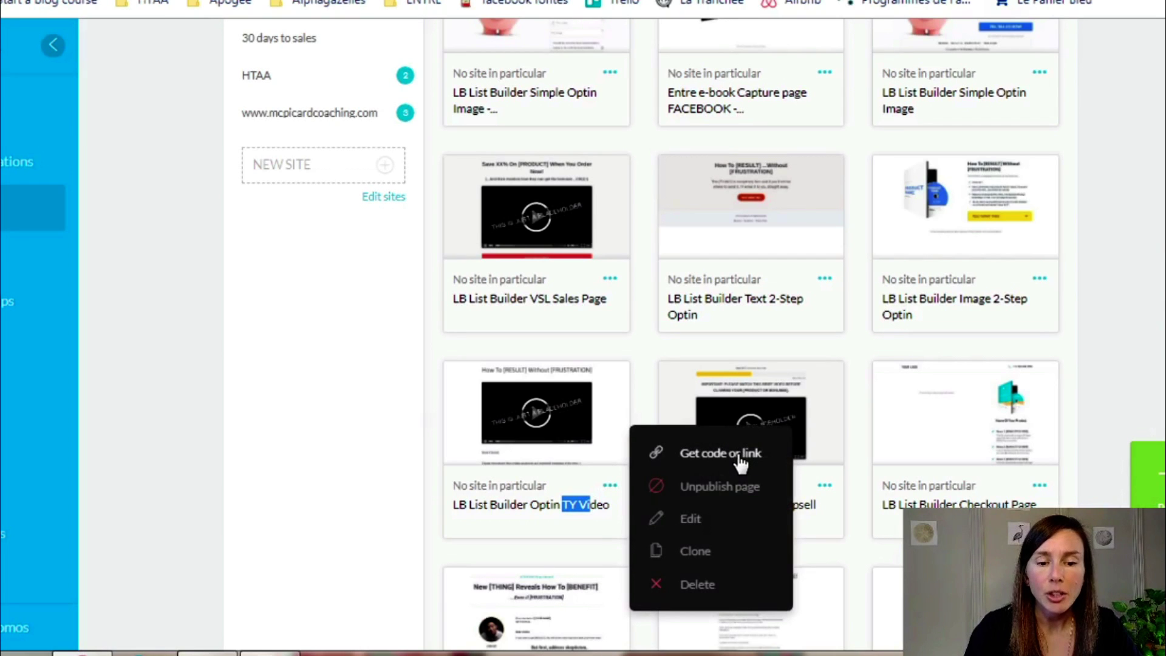
click(741, 463)
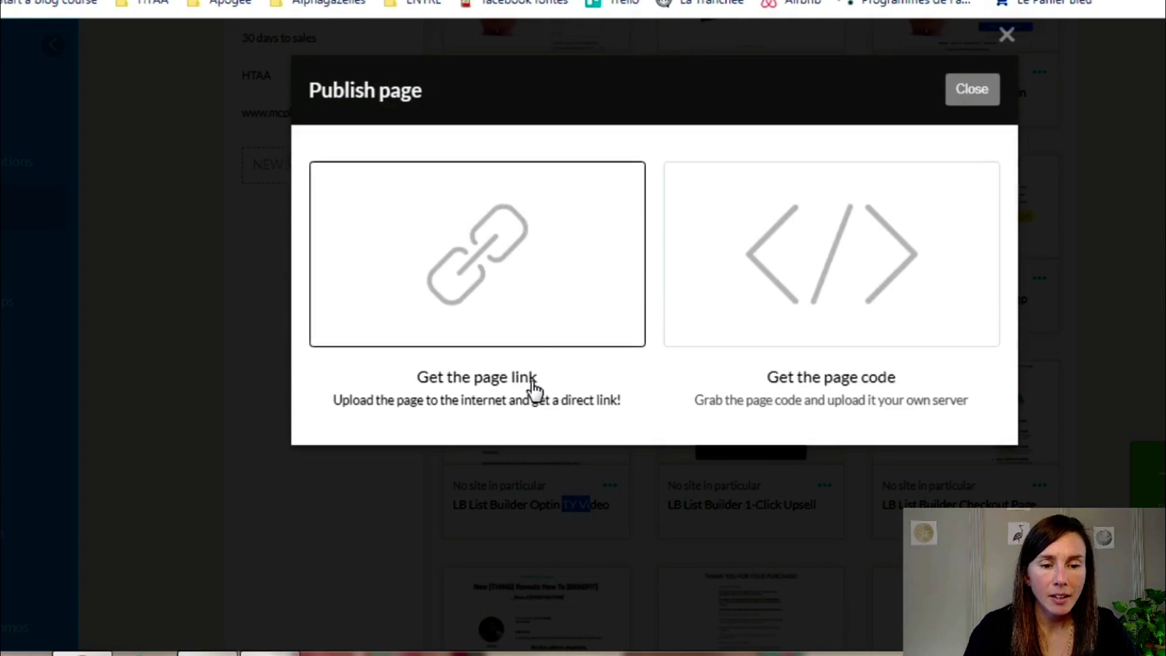
click(537, 401)
click(371, 517)
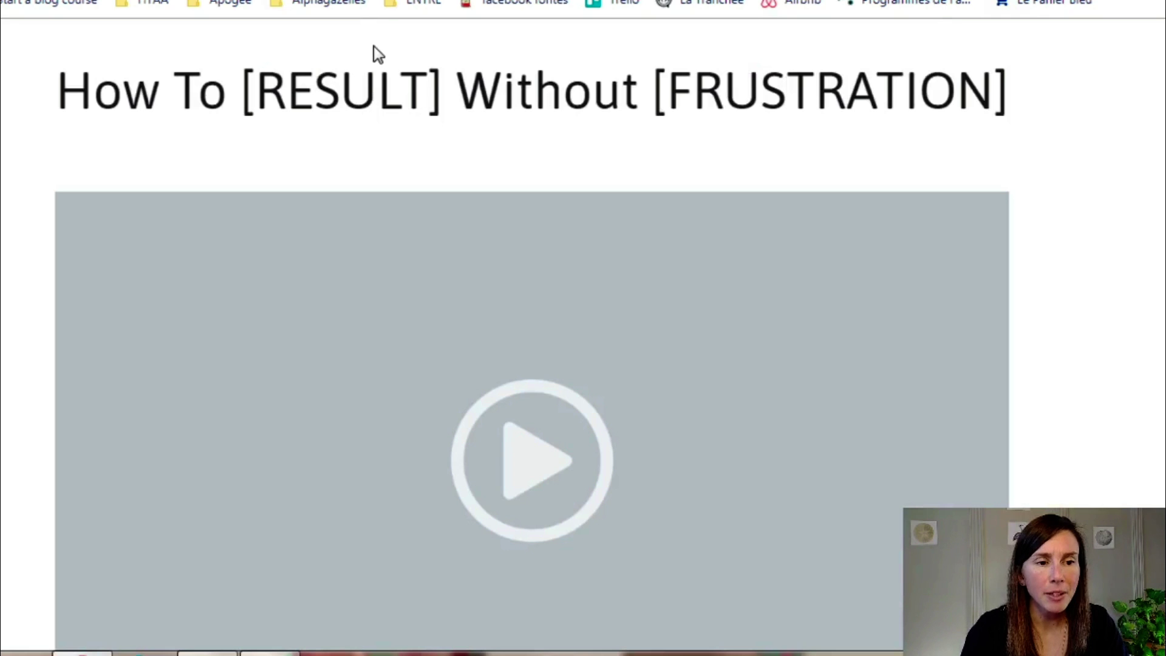
text(https://mcpicard.kartra.com/page/eb3225)
key(Return)
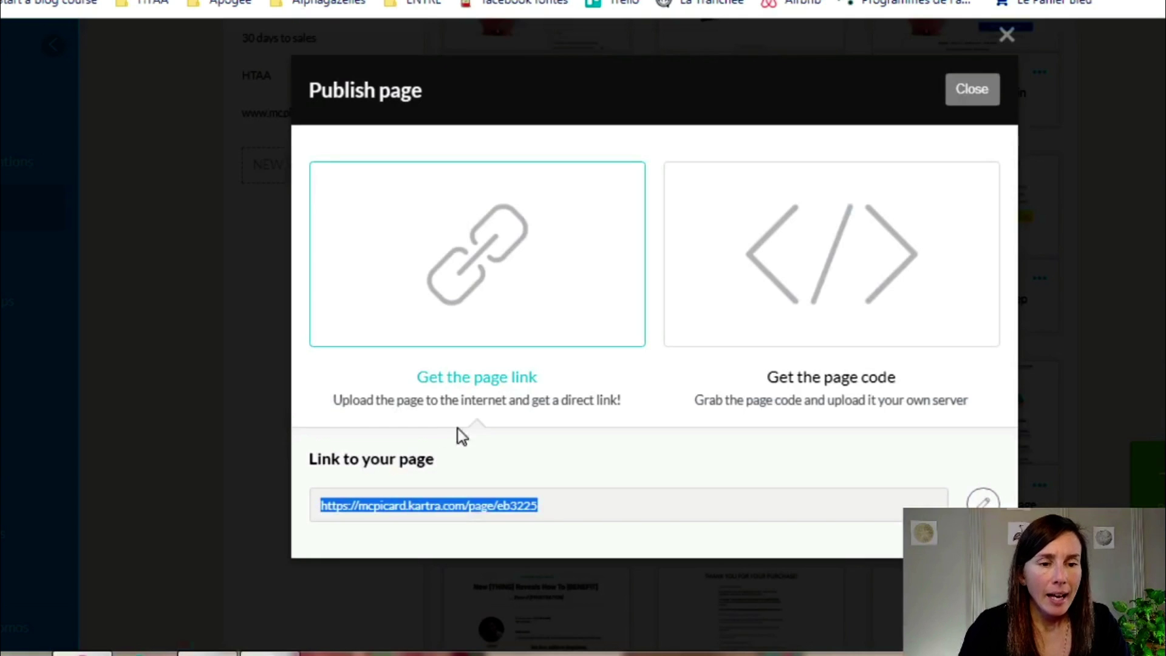
click(971, 89)
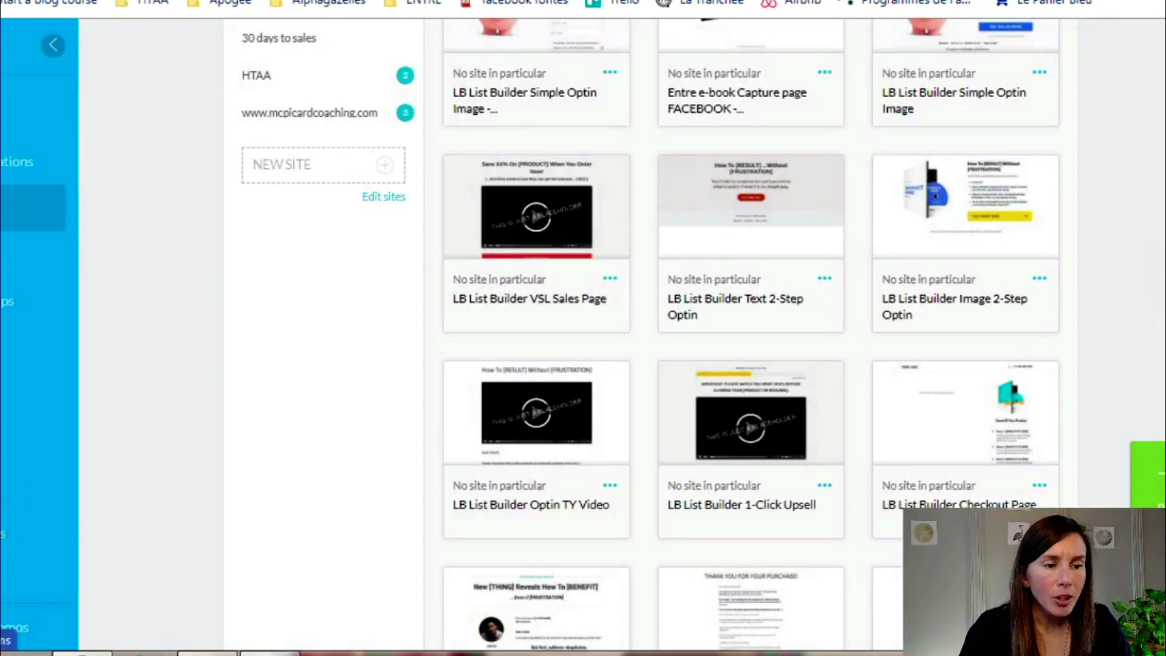
- Open the LB List Builder Funnel Form from the forms list for editing, keeping its name
click(12, 263)
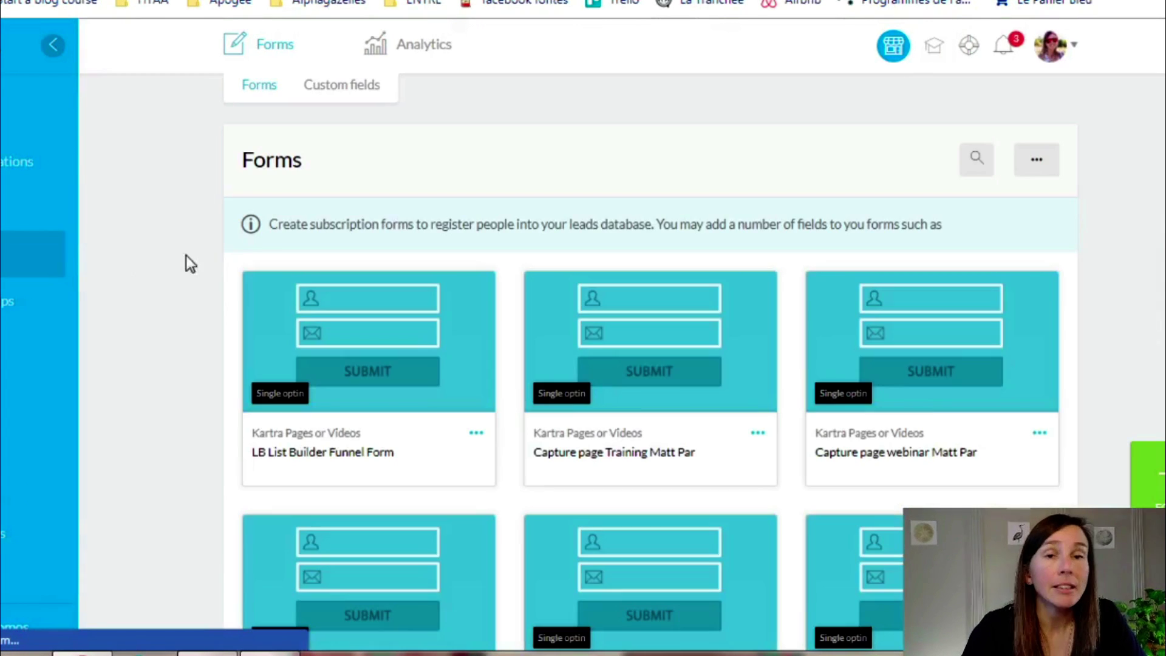
scroll(466, 246, down, 1)
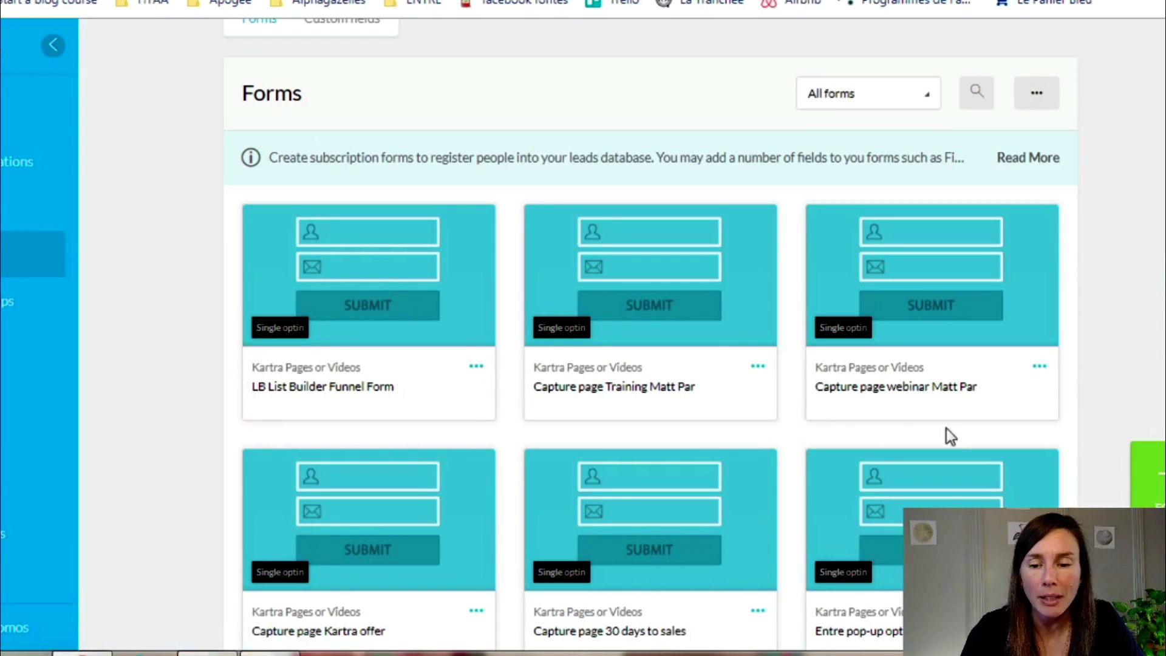
scroll(946, 428, up, 1)
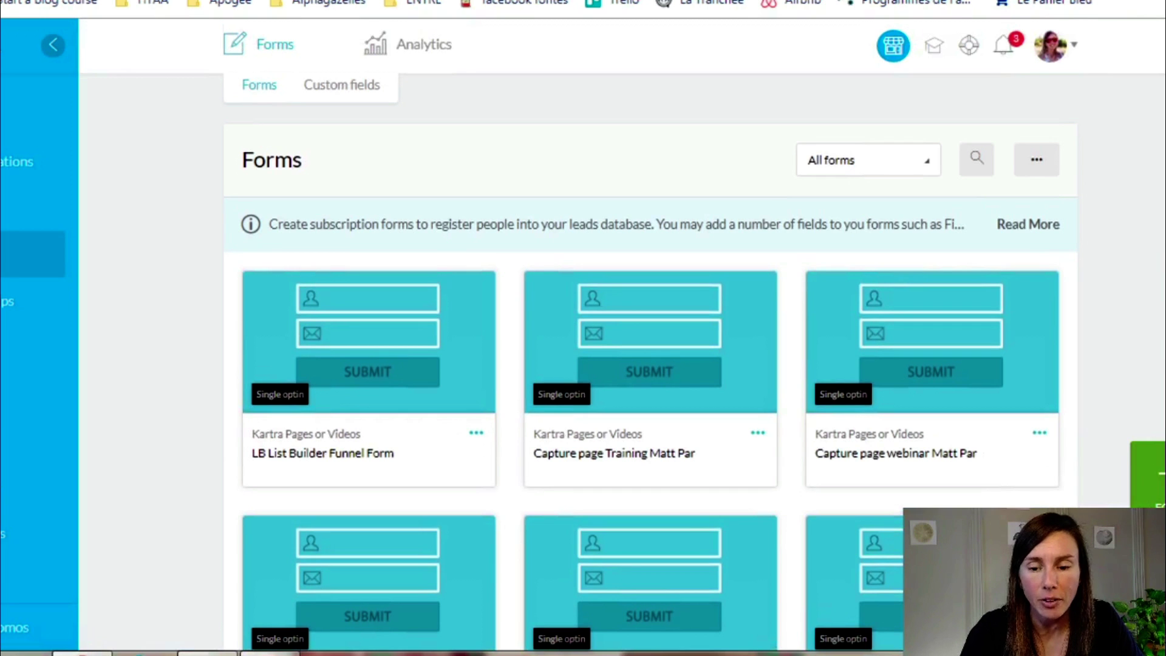
click(476, 434)
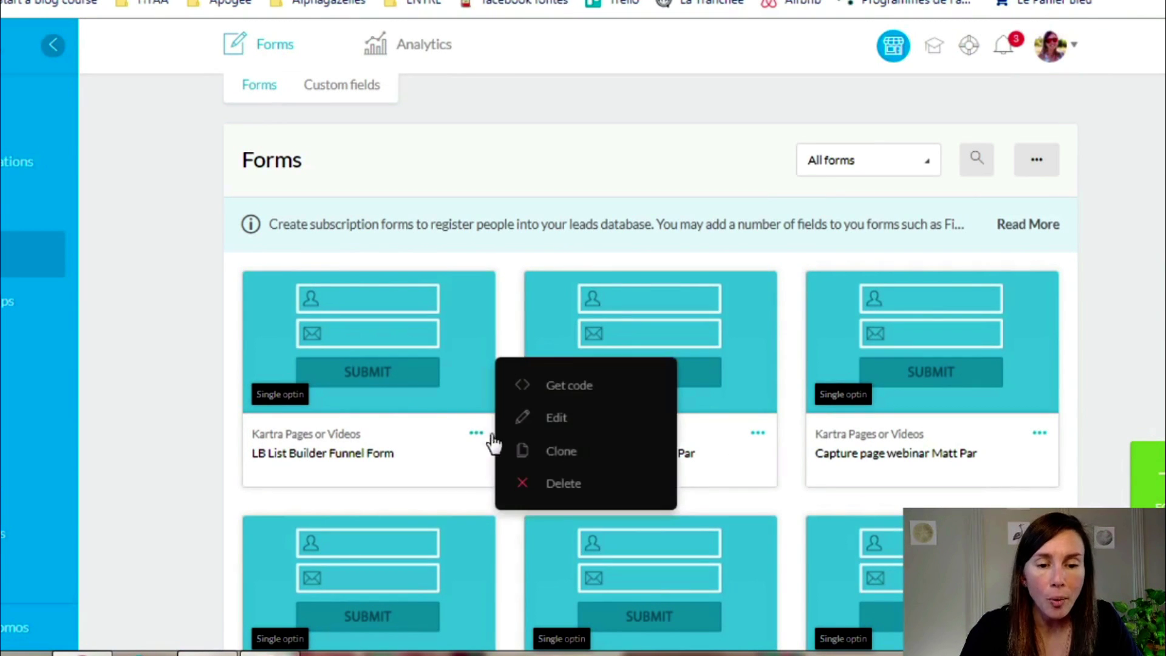
click(559, 419)
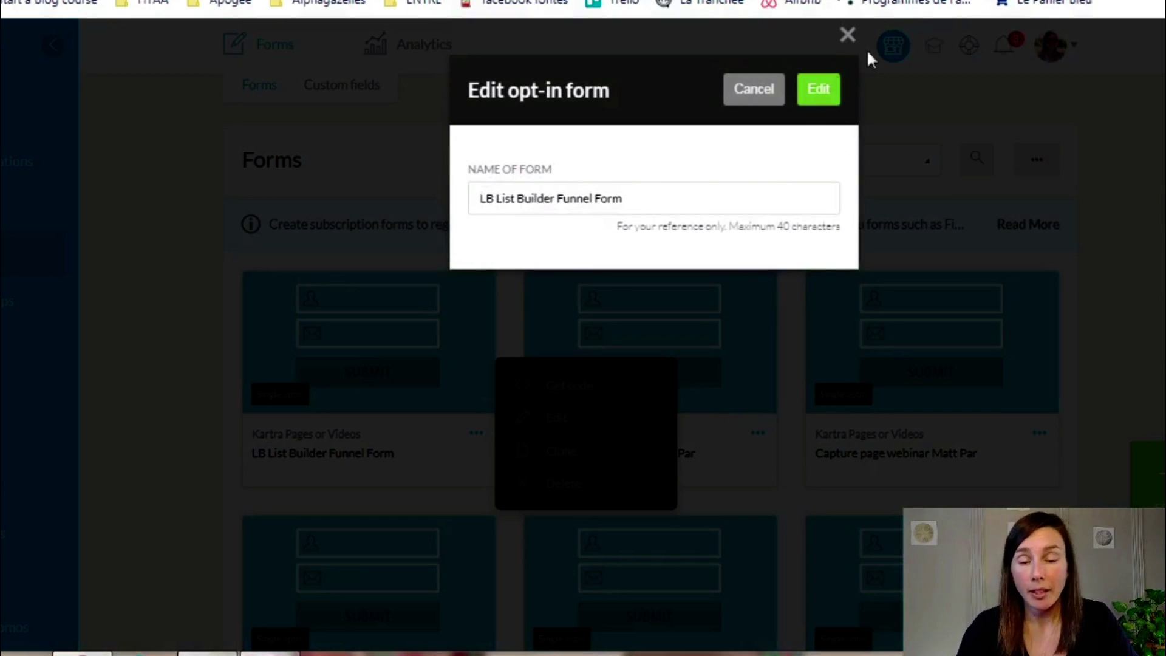
click(818, 86)
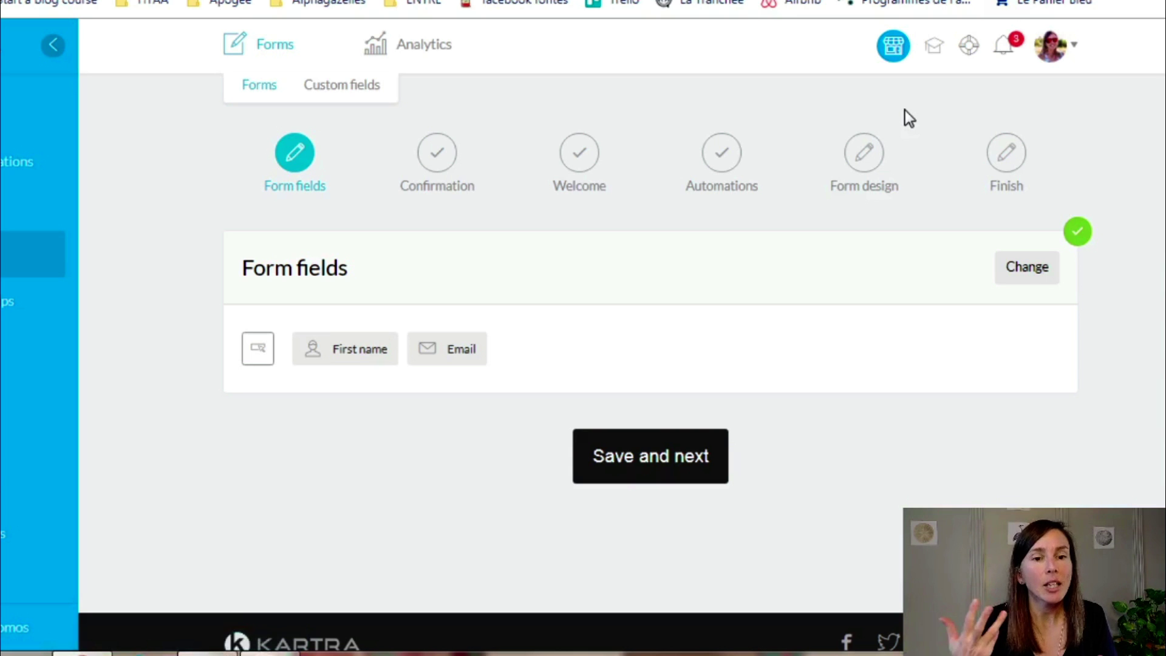
- Remove the First name field from the opt-in form, save the form fields and continue to the Confirmation stage
click(1032, 275)
scroll(1059, 229, down, 1)
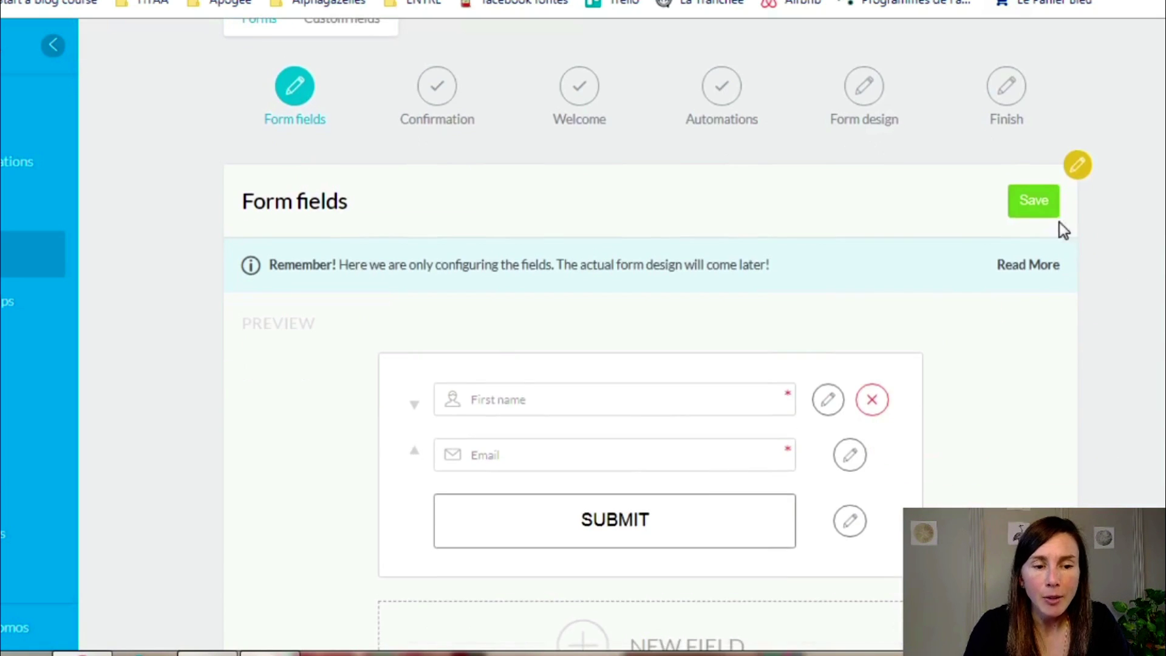
scroll(996, 380, down, 1)
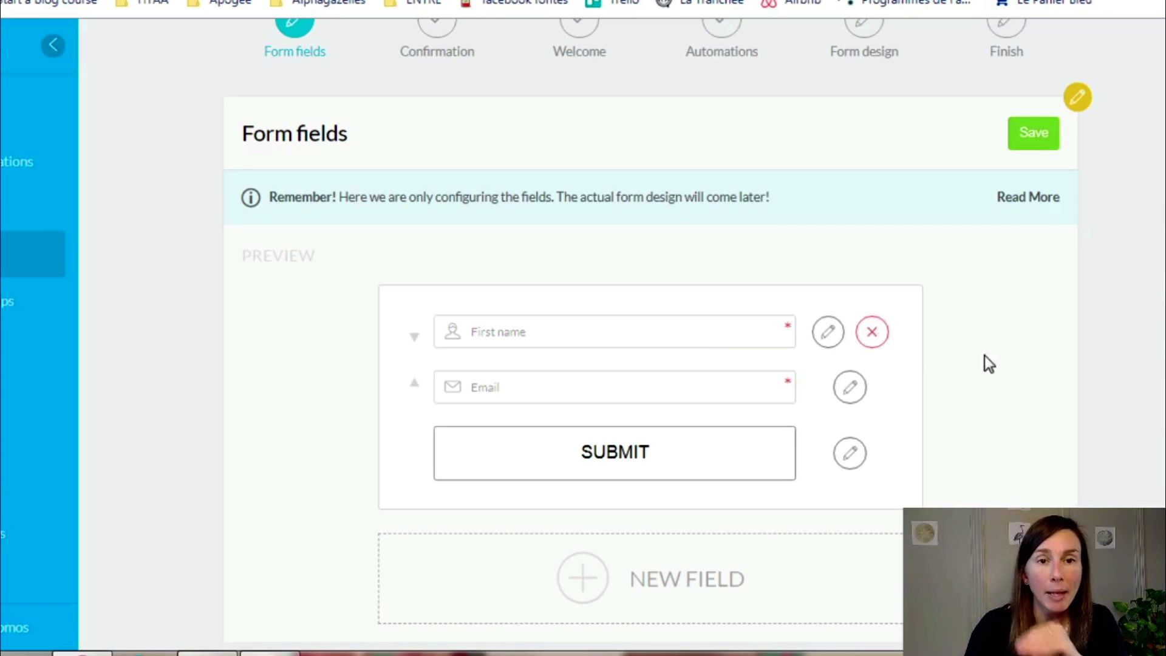
click(872, 332)
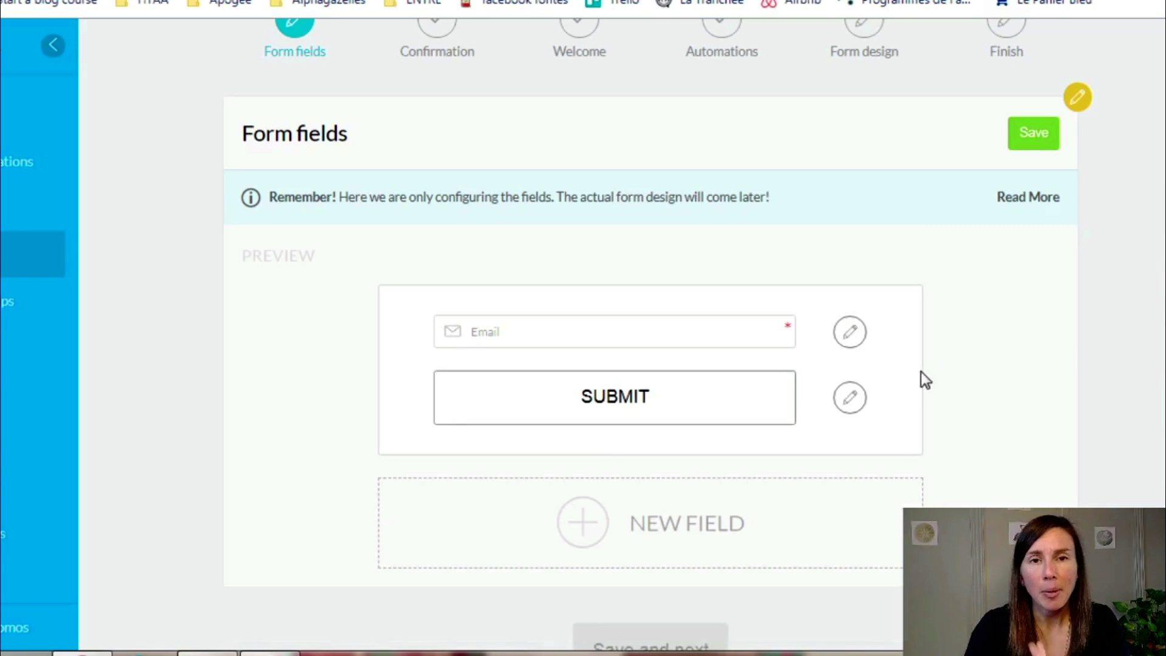
click(1026, 135)
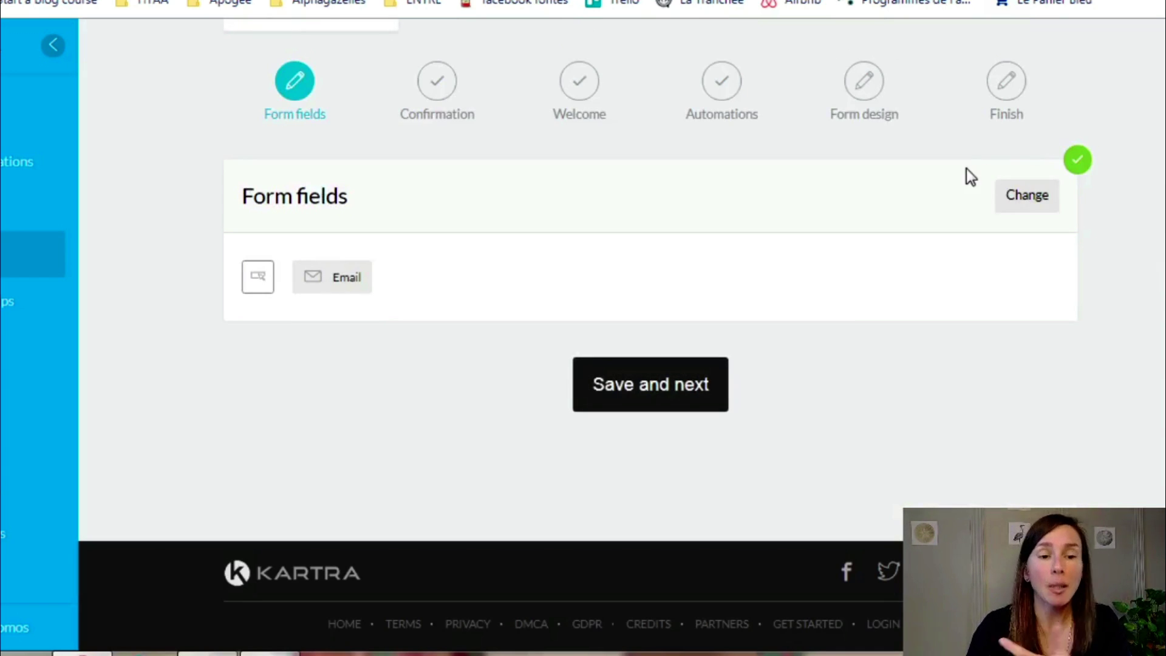
click(666, 398)
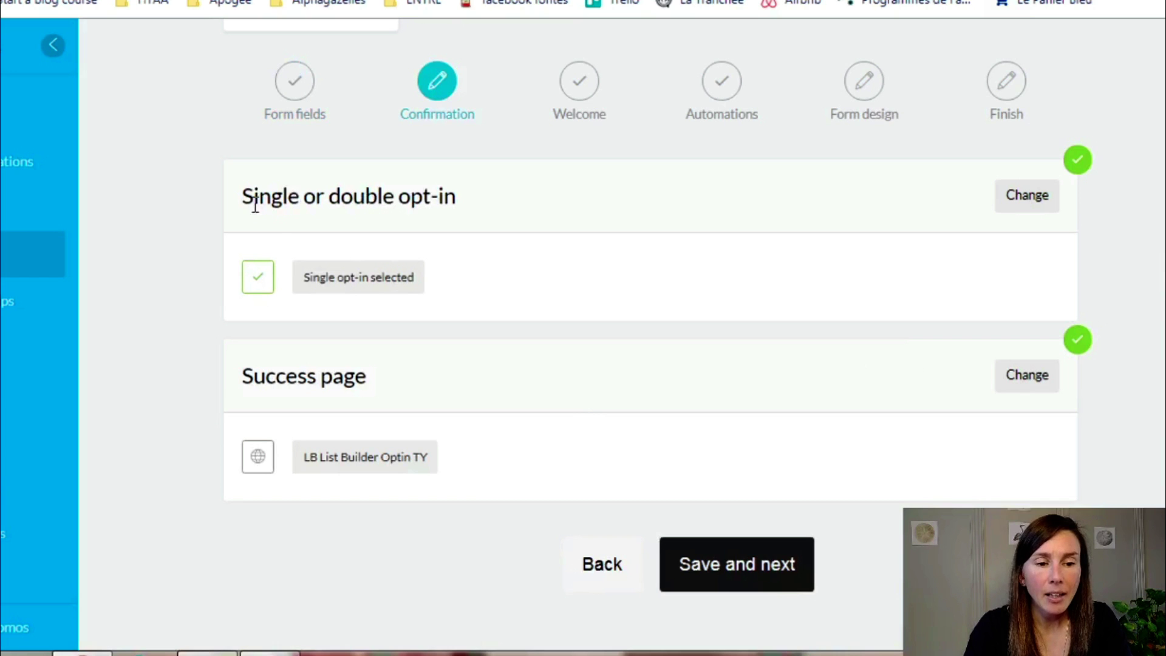
drag(253, 201, 317, 197)
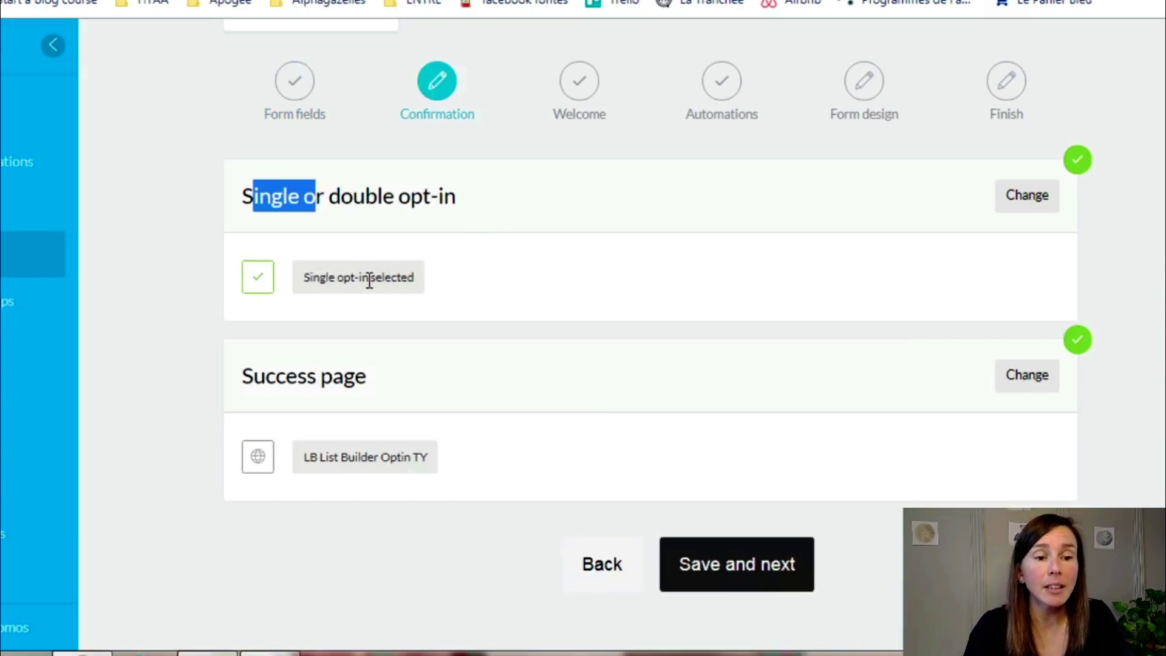
click(322, 284)
drag(321, 283, 421, 285)
click(525, 294)
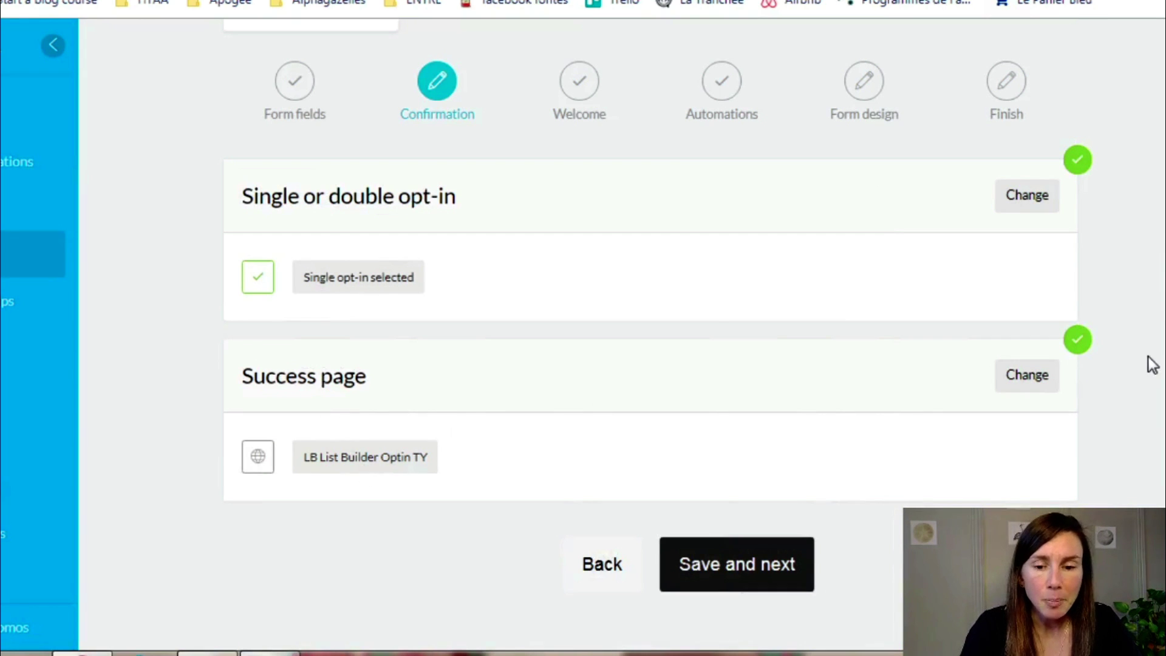
- Review the success page's destination and page options, keep the Kartra page LB List Builder Optin TY and save
click(1028, 380)
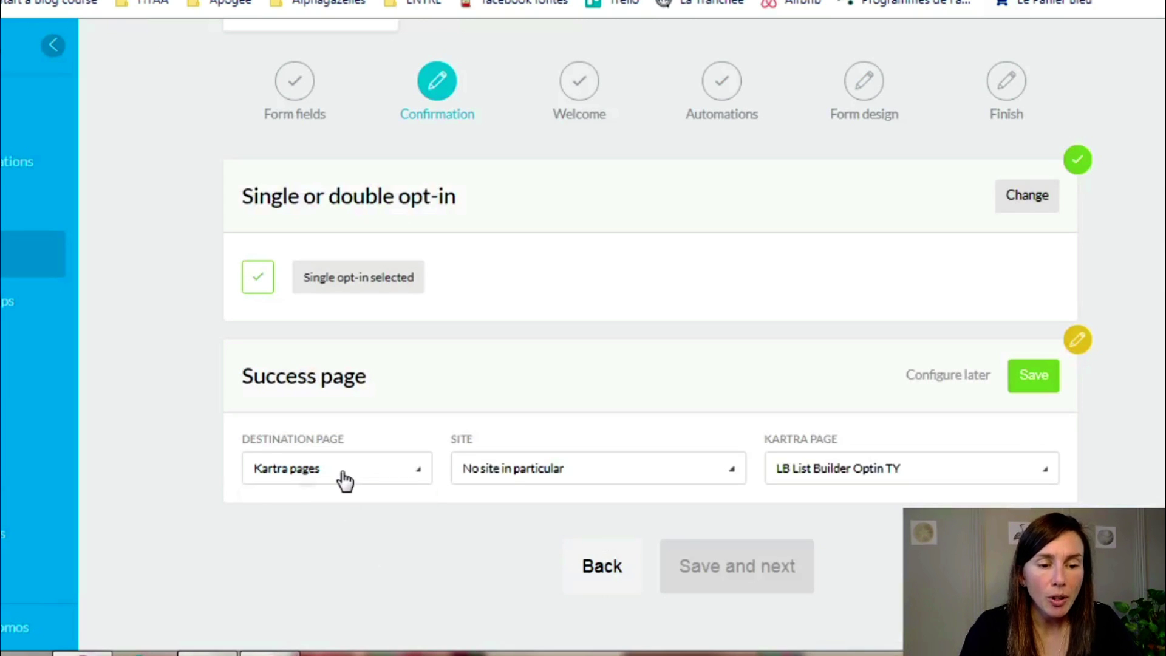
click(341, 480)
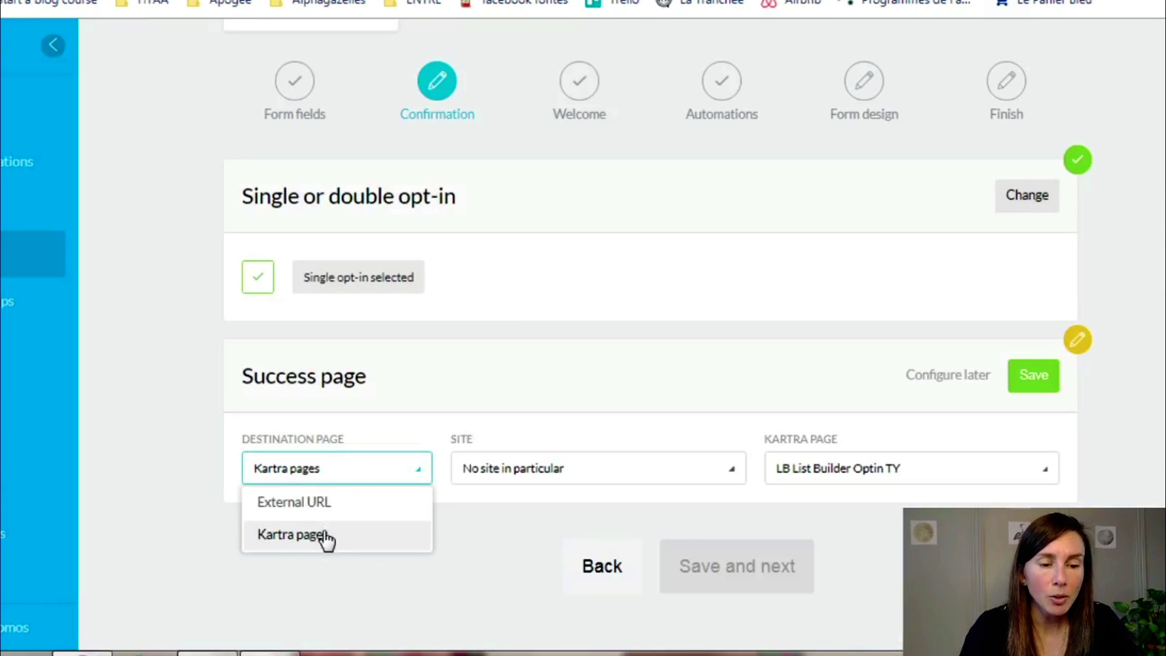
click(349, 473)
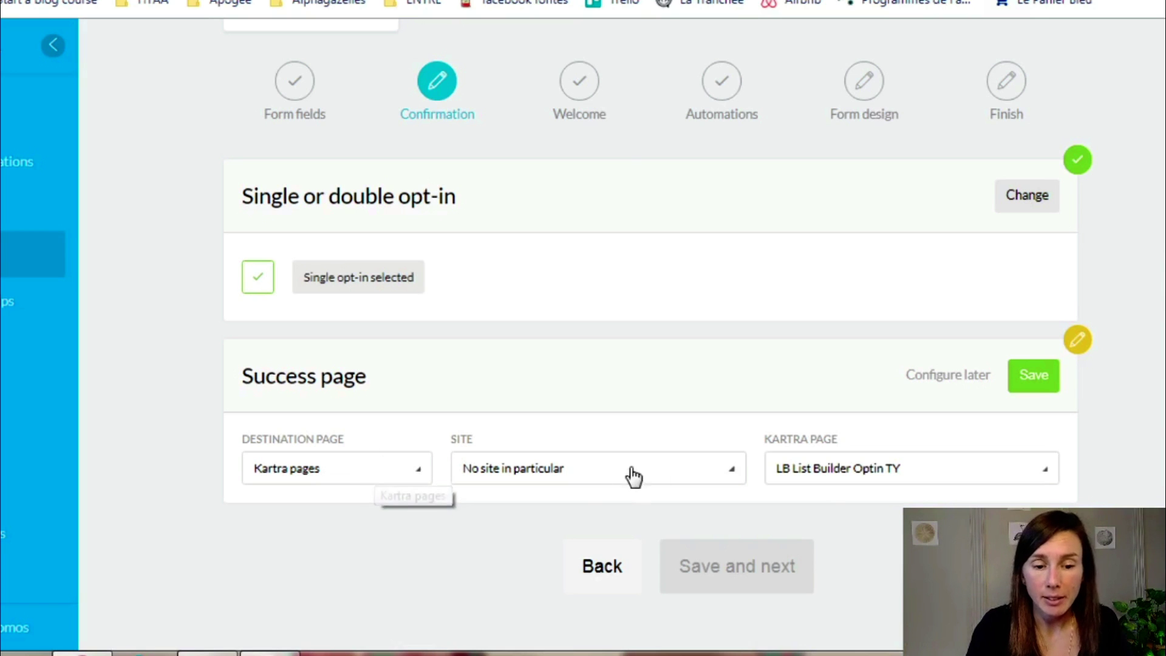
click(837, 477)
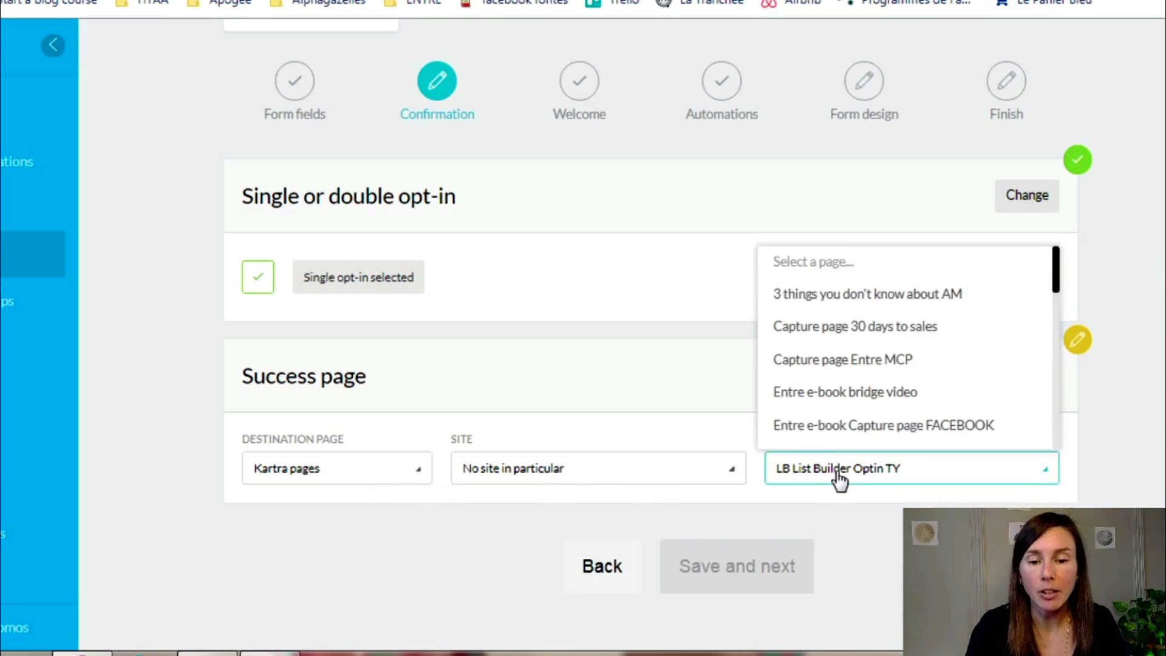
click(836, 478)
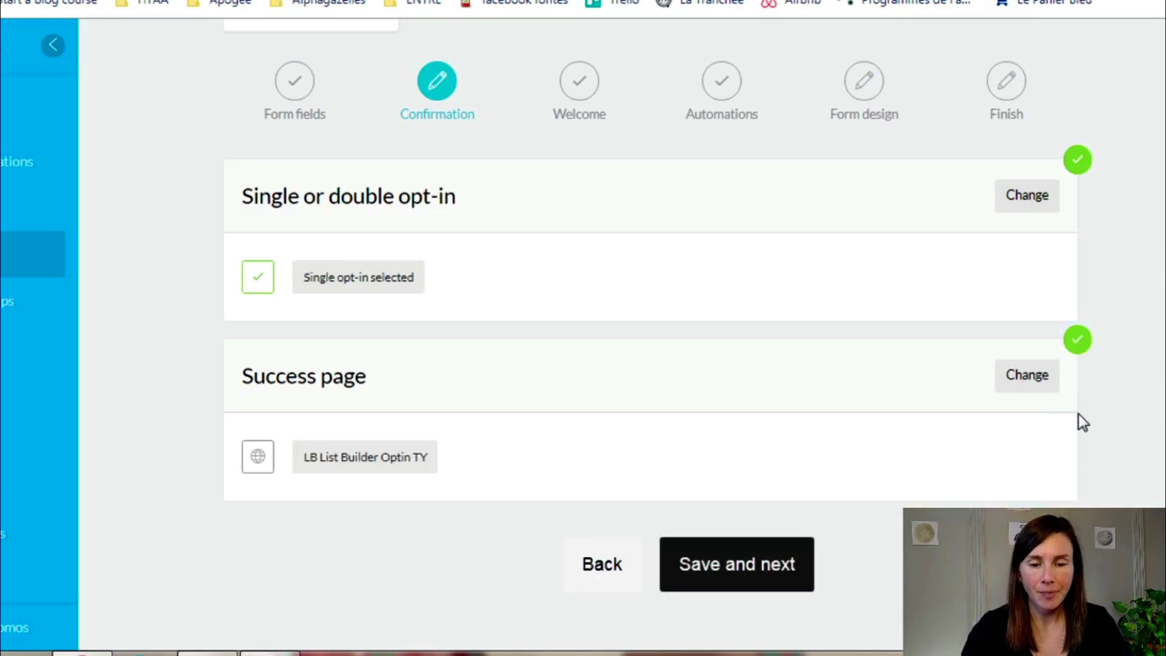
- Save the confirmation settings, leave the welcome message off and continue to the Automations stage
click(734, 582)
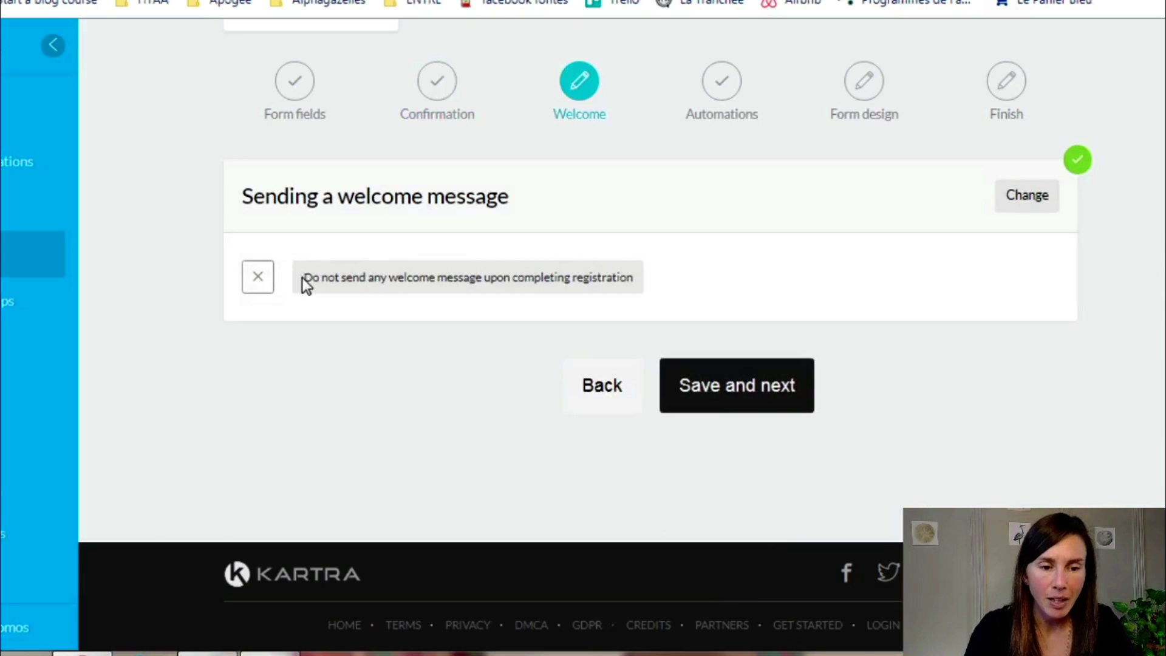
drag(335, 196, 512, 197)
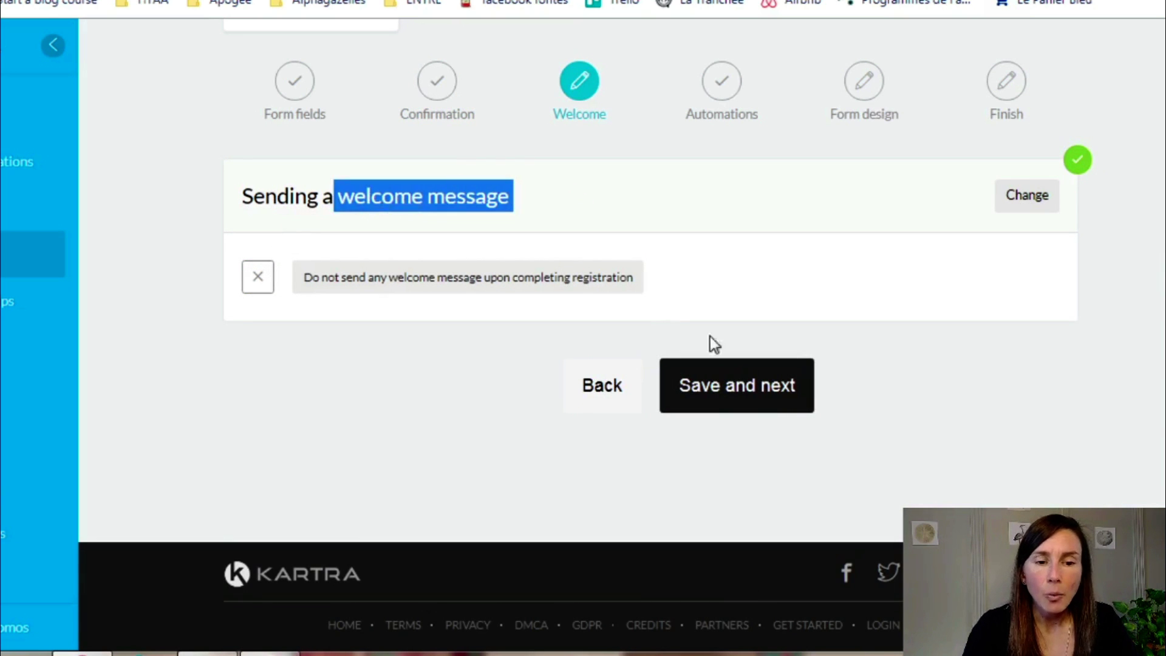
click(786, 398)
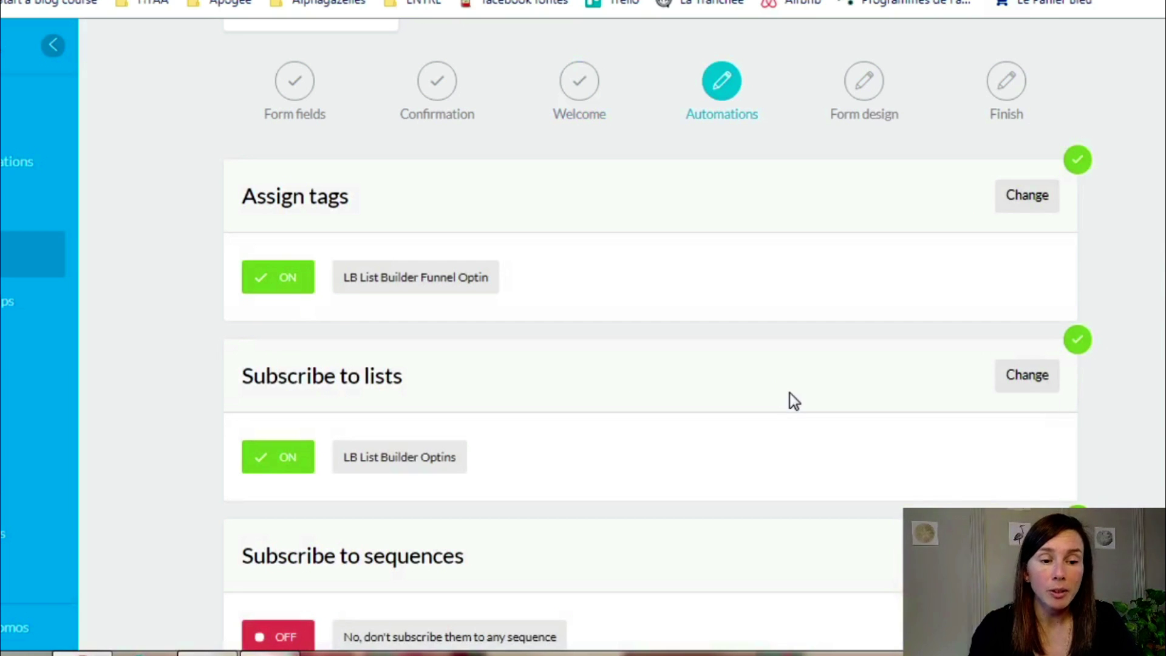
- Edit the form's sequence automation so that new leads are subscribed to a sequence
drag(267, 376, 414, 374)
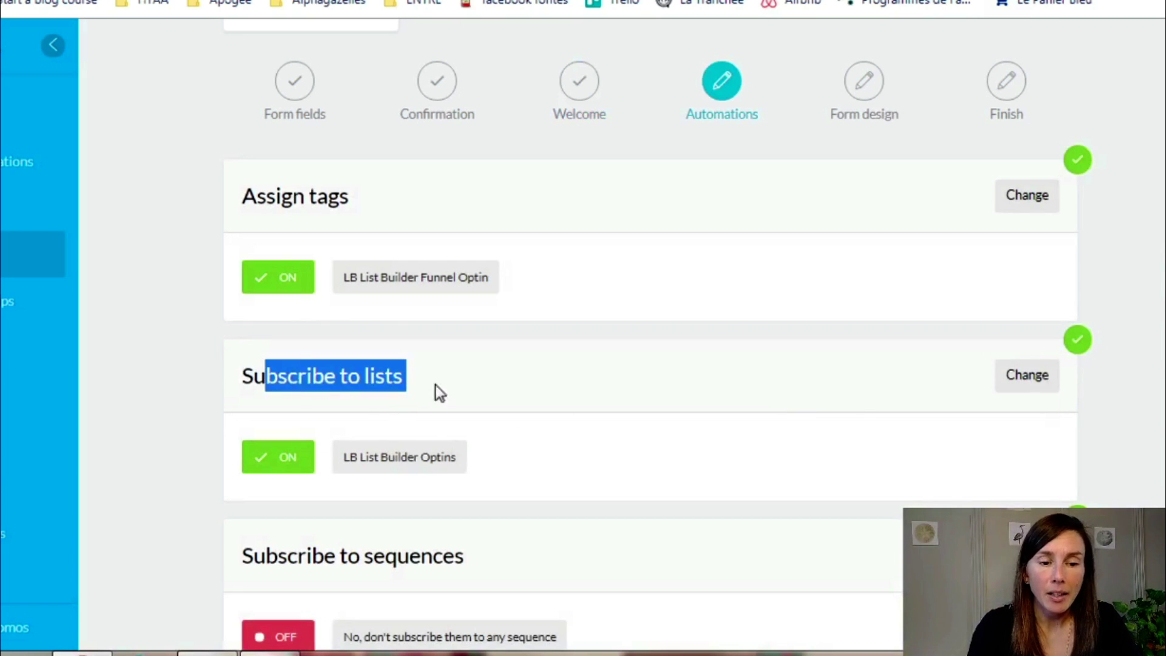
scroll(739, 479, down, 3)
drag(278, 354, 407, 354)
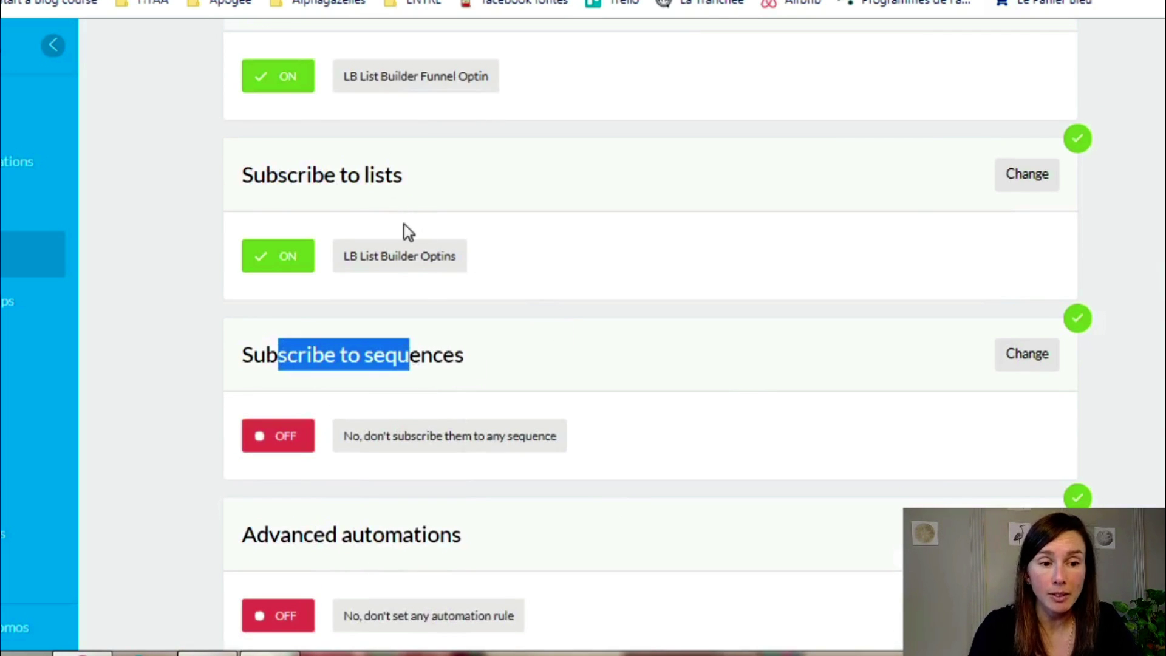
click(1033, 364)
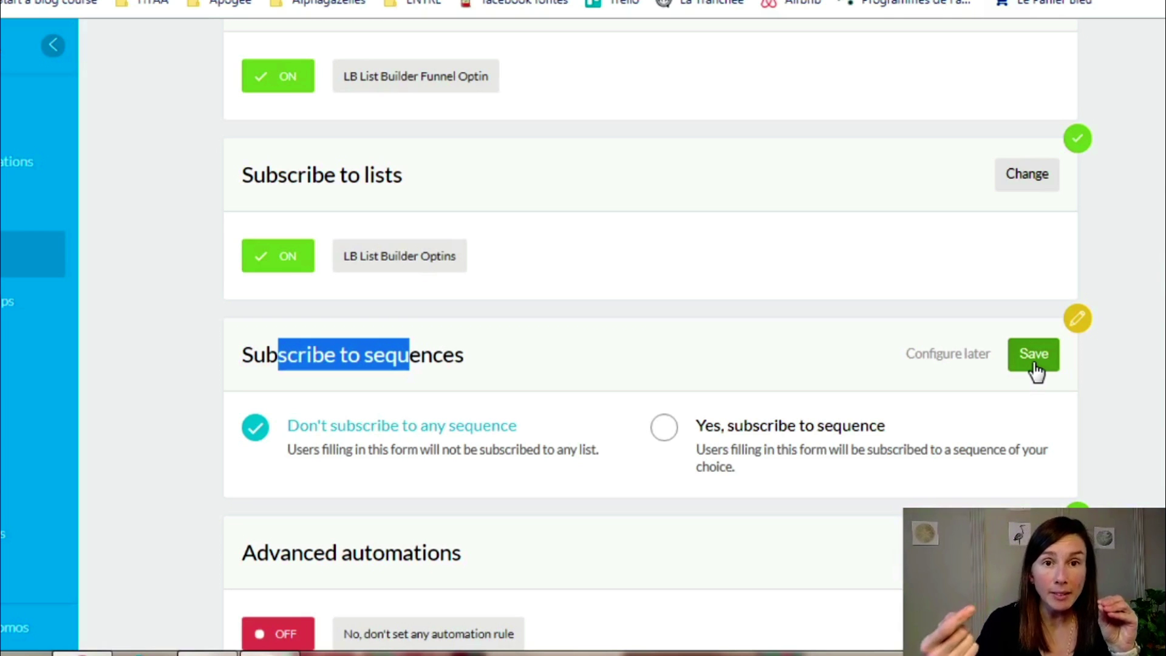
click(664, 432)
- Select the LB List Builder Funnel sequence for new leads and review its available starting steps
click(443, 540)
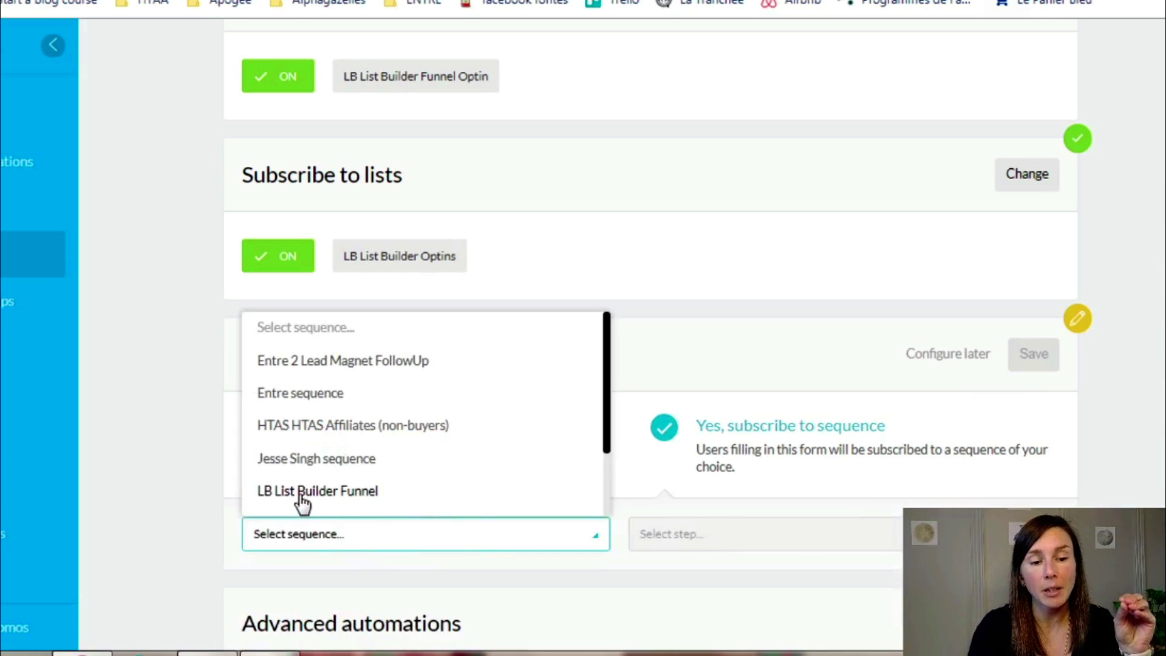
click(417, 540)
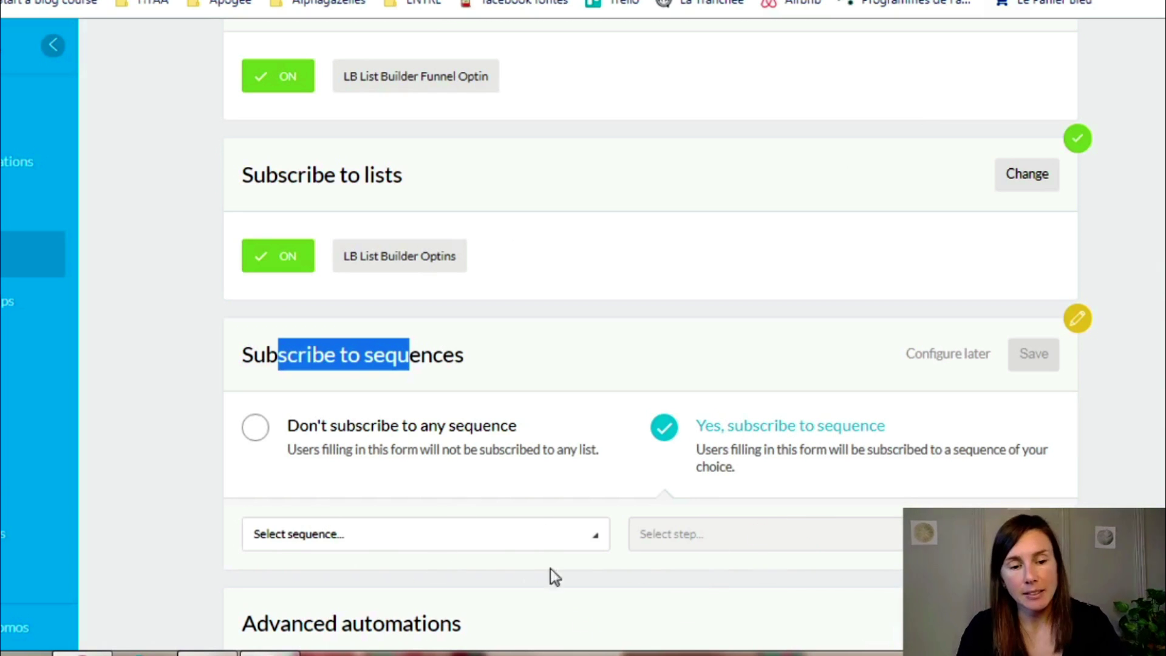
click(536, 541)
click(520, 497)
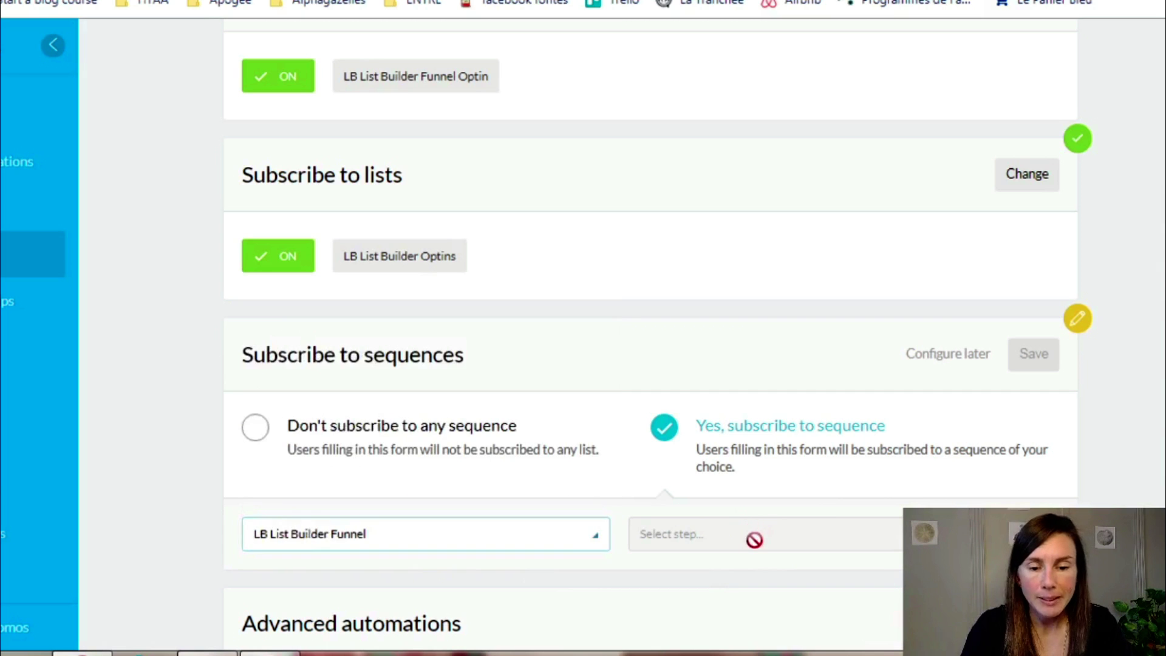
click(783, 538)
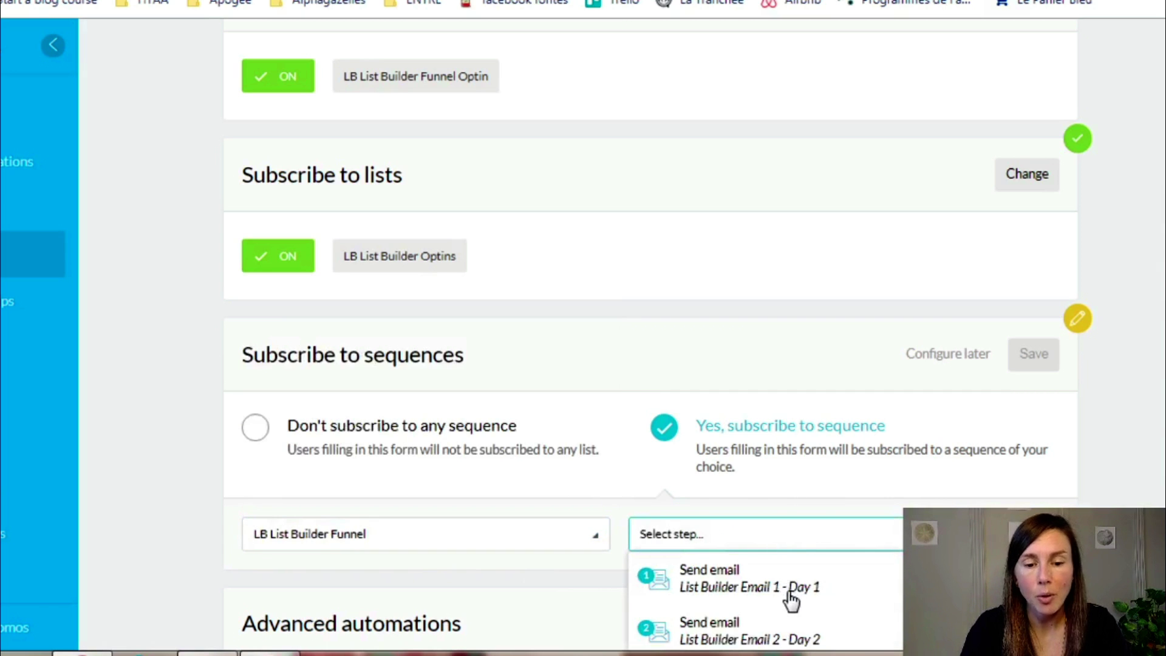
click(424, 542)
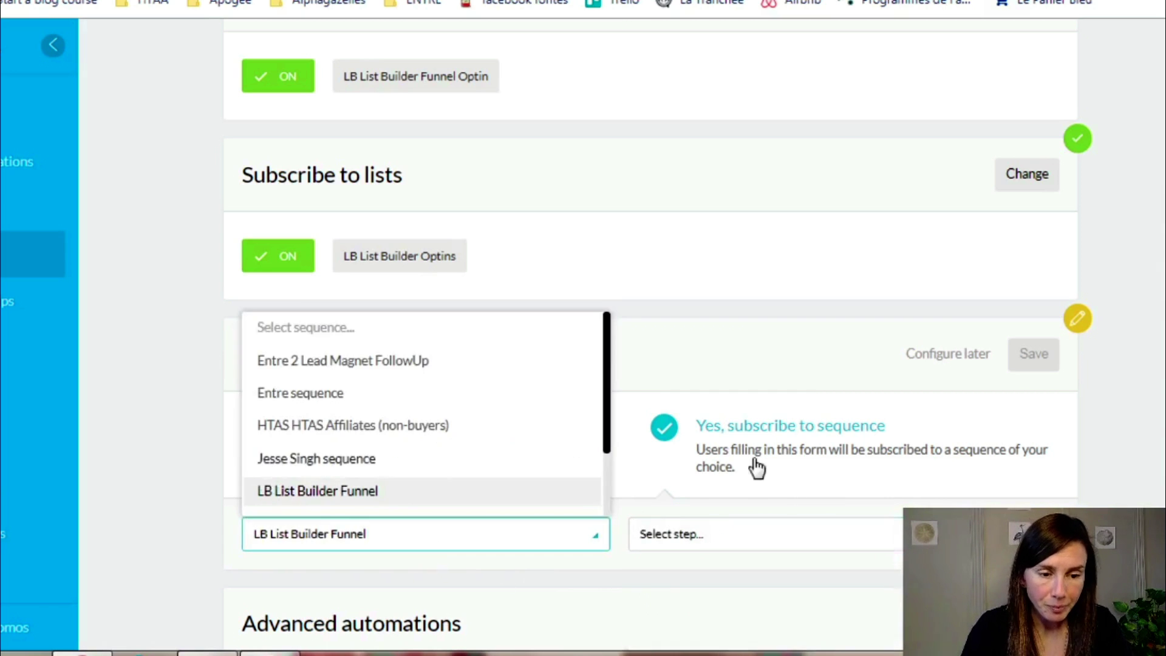
click(739, 404)
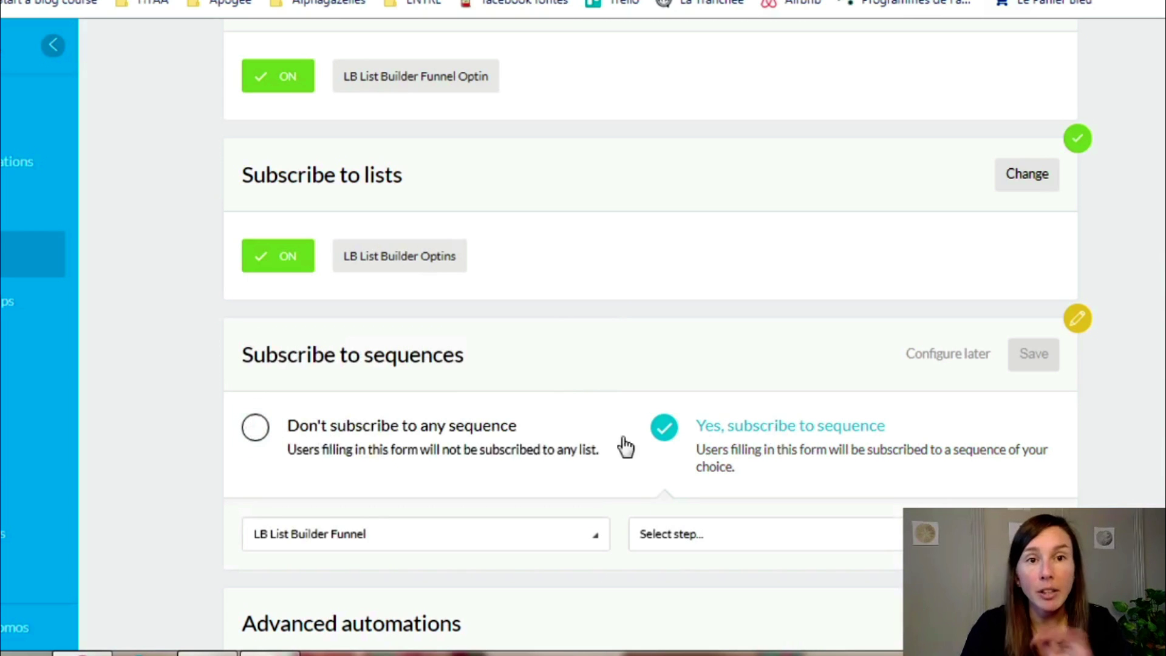
- Set the form not to subscribe leads to any sequence, then save through the Automations and Form design stages
click(260, 433)
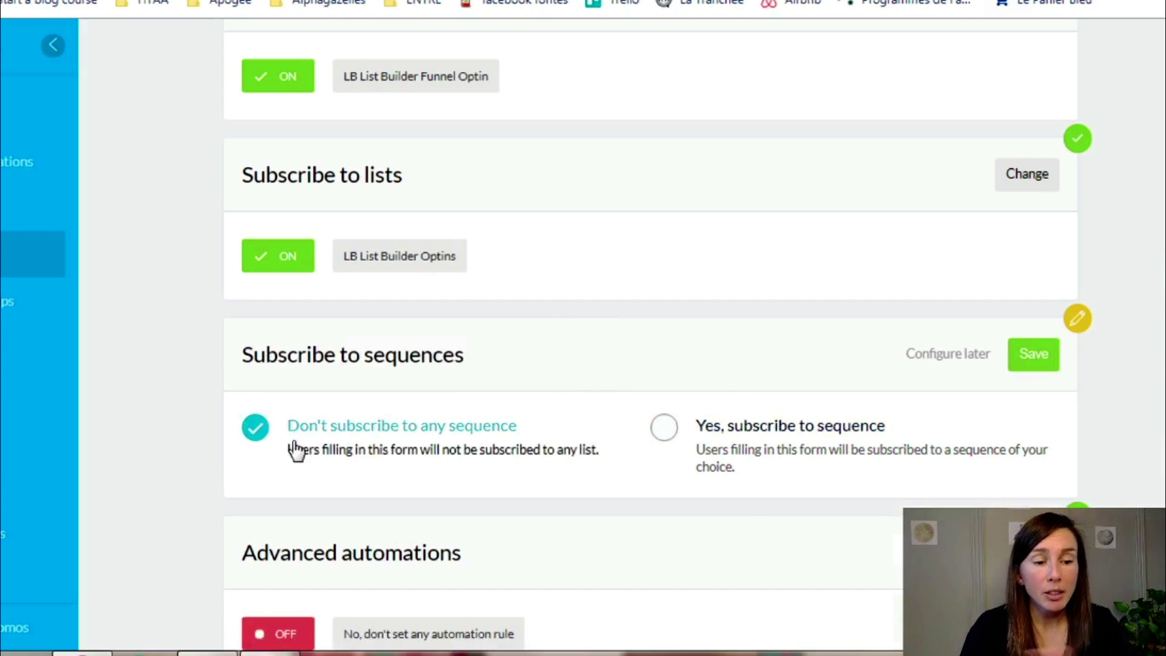
click(1034, 365)
scroll(891, 450, down, 3)
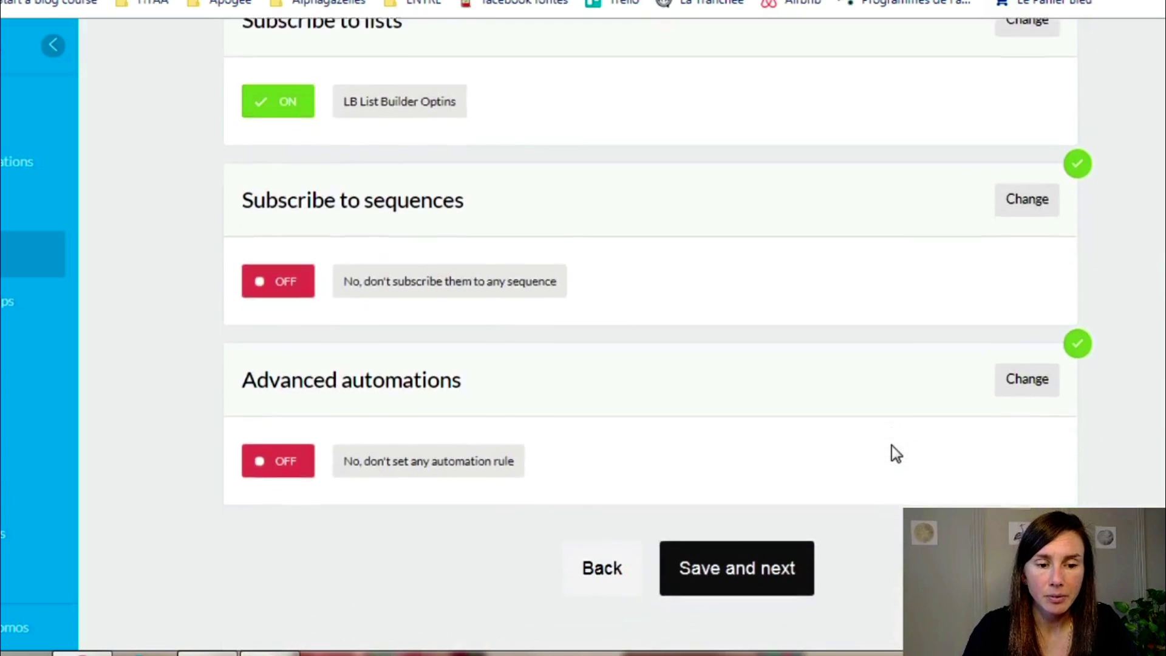
scroll(897, 453, down, 3)
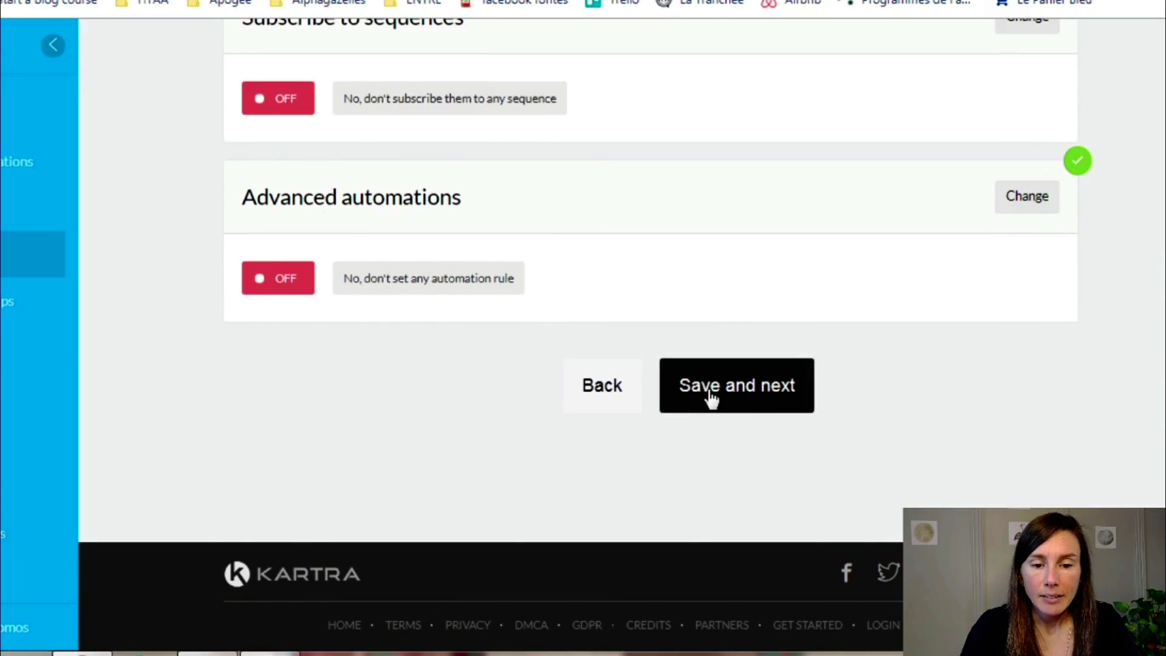
click(712, 401)
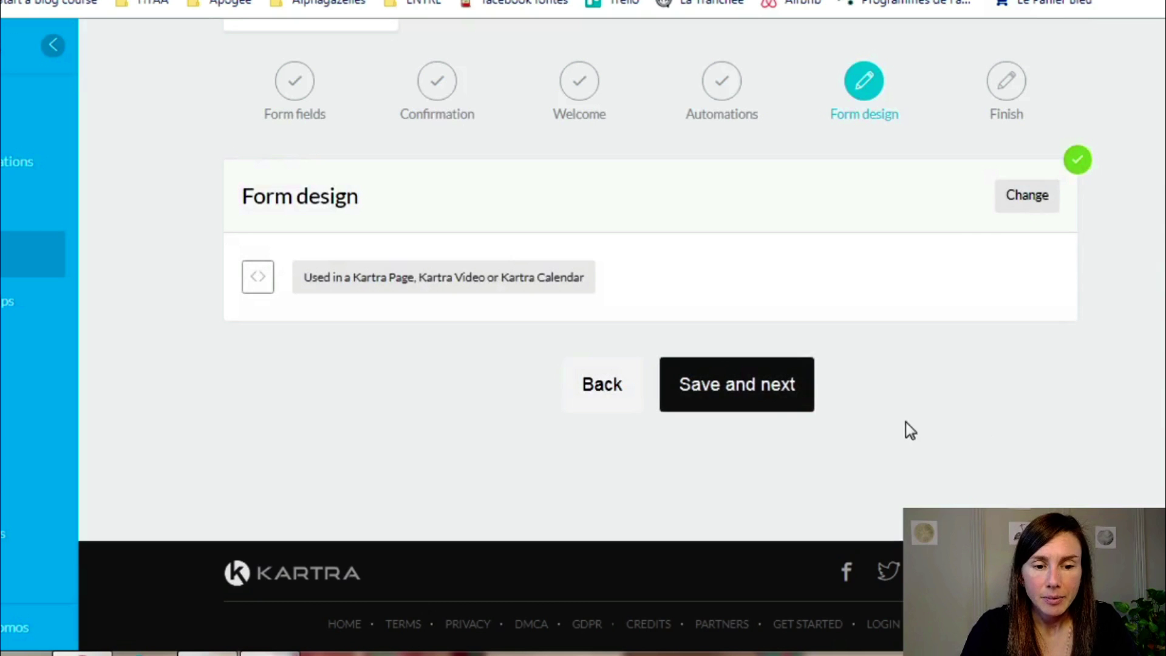
click(761, 397)
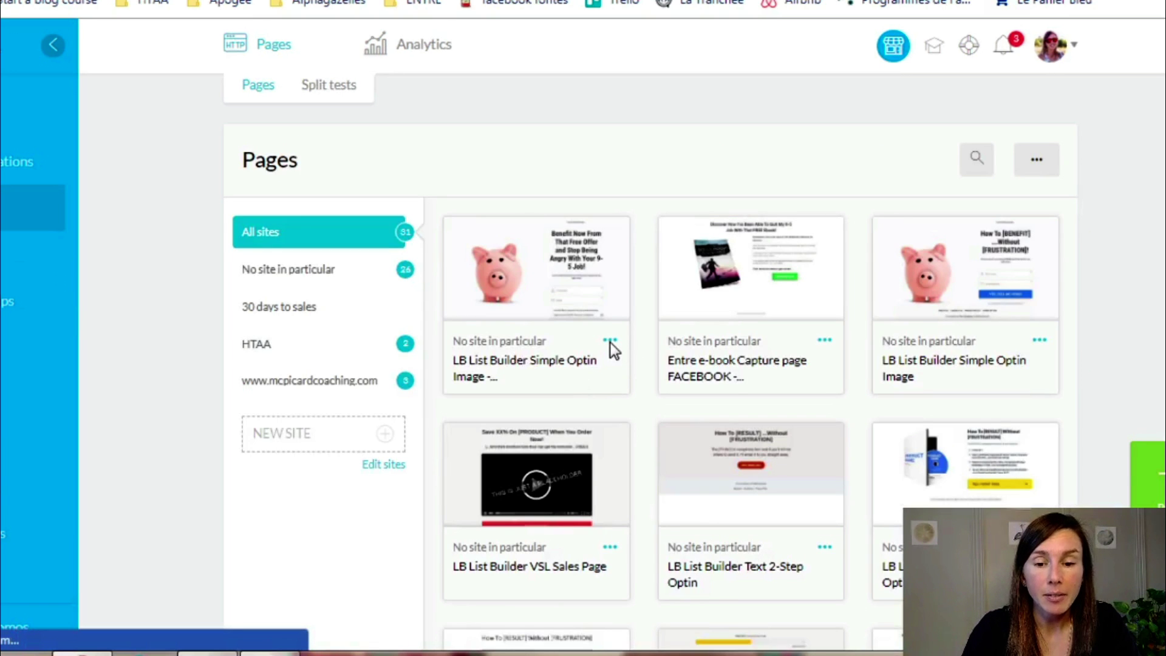
- Open the LB List Builder Simple Optin Image - 2 page for editing
click(610, 342)
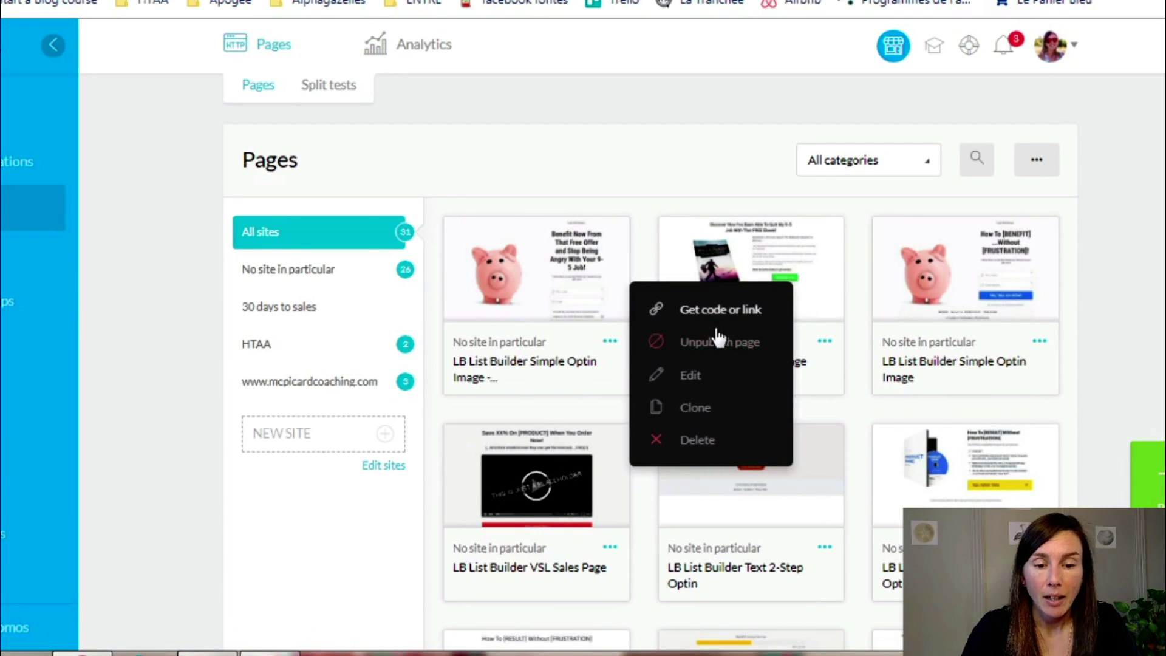
click(683, 377)
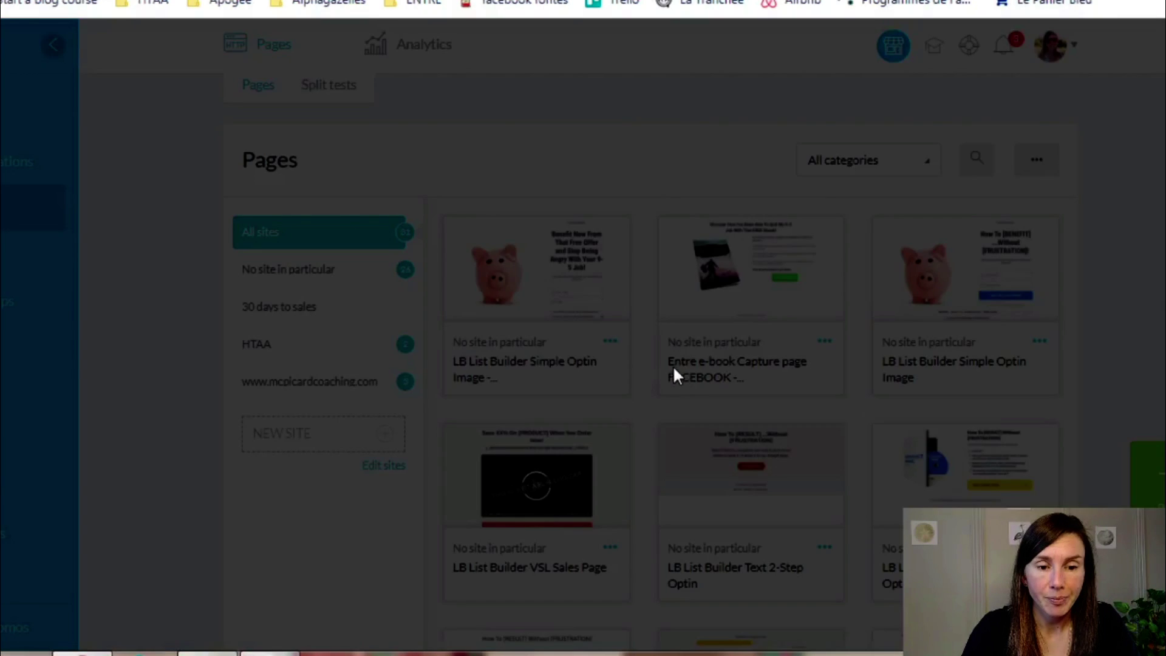
click(821, 93)
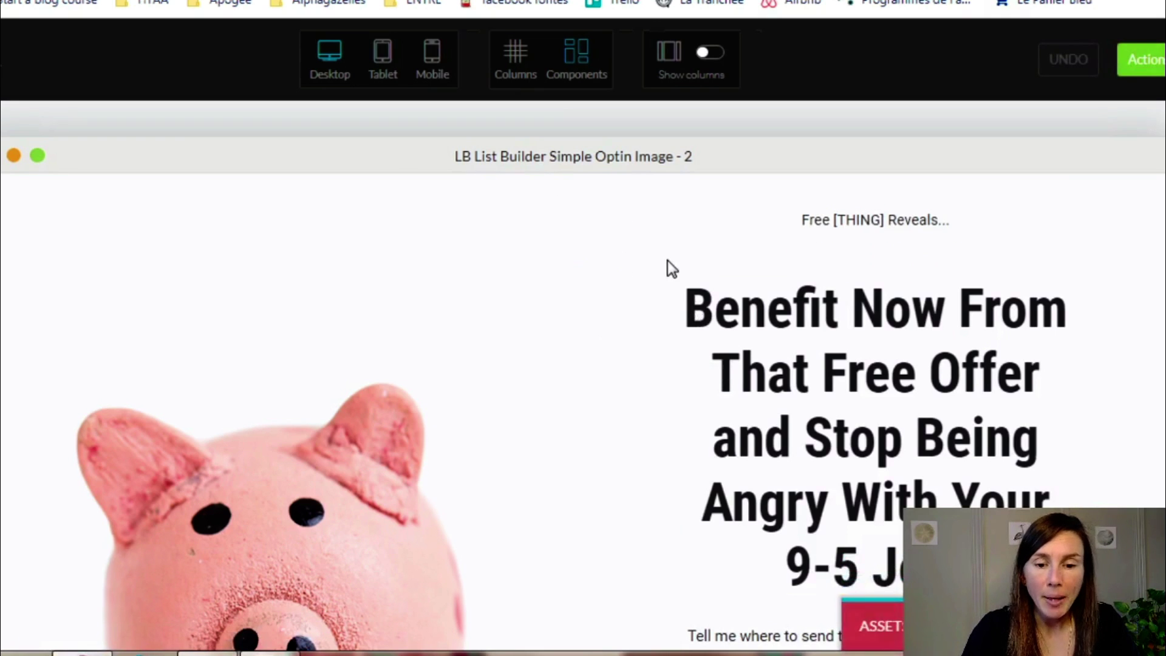
- Open the configuration of the opt-in form below the page's headline text
scroll(352, 425, down, 2)
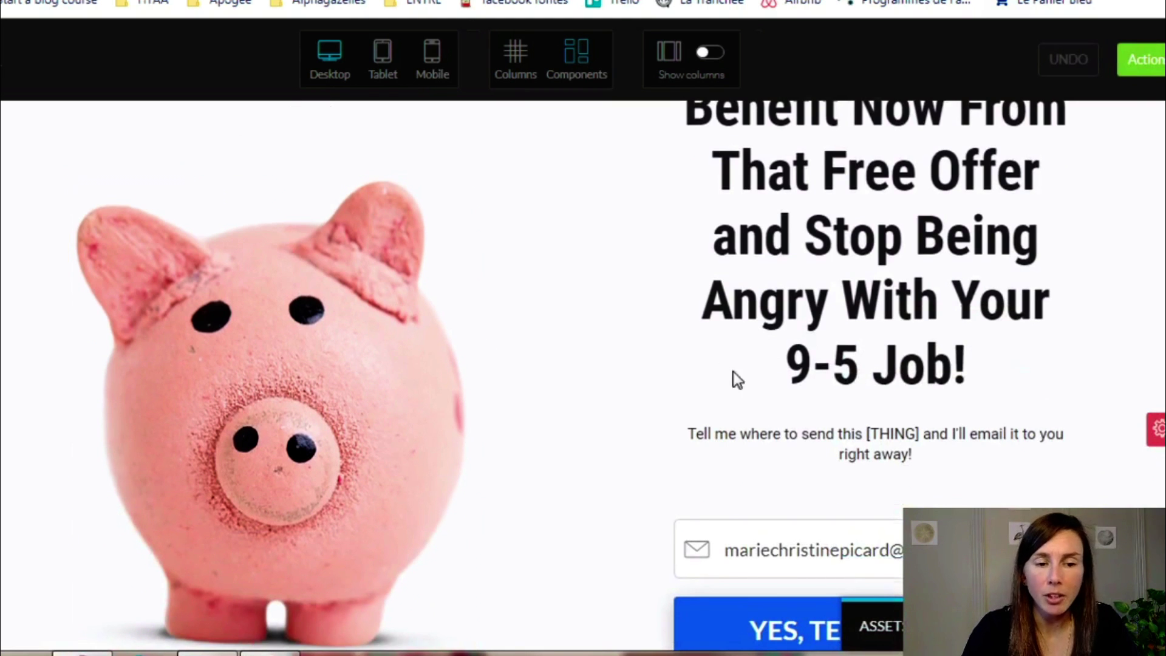
scroll(842, 347, up, 3)
scroll(938, 364, down, 4)
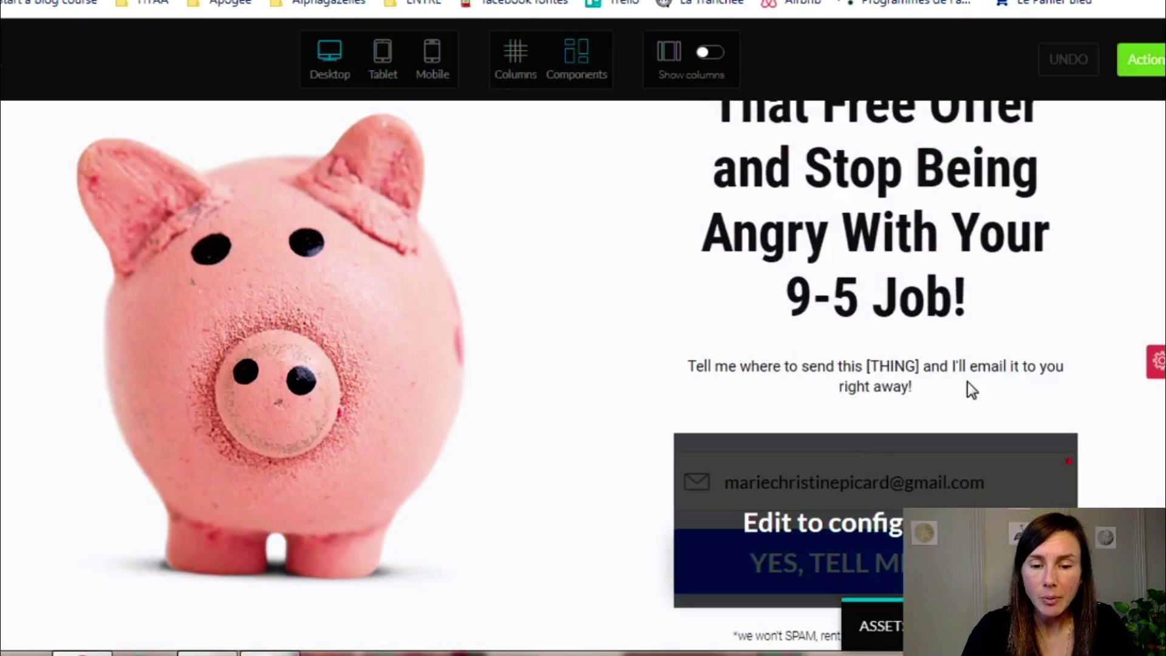
scroll(643, 323, down, 2)
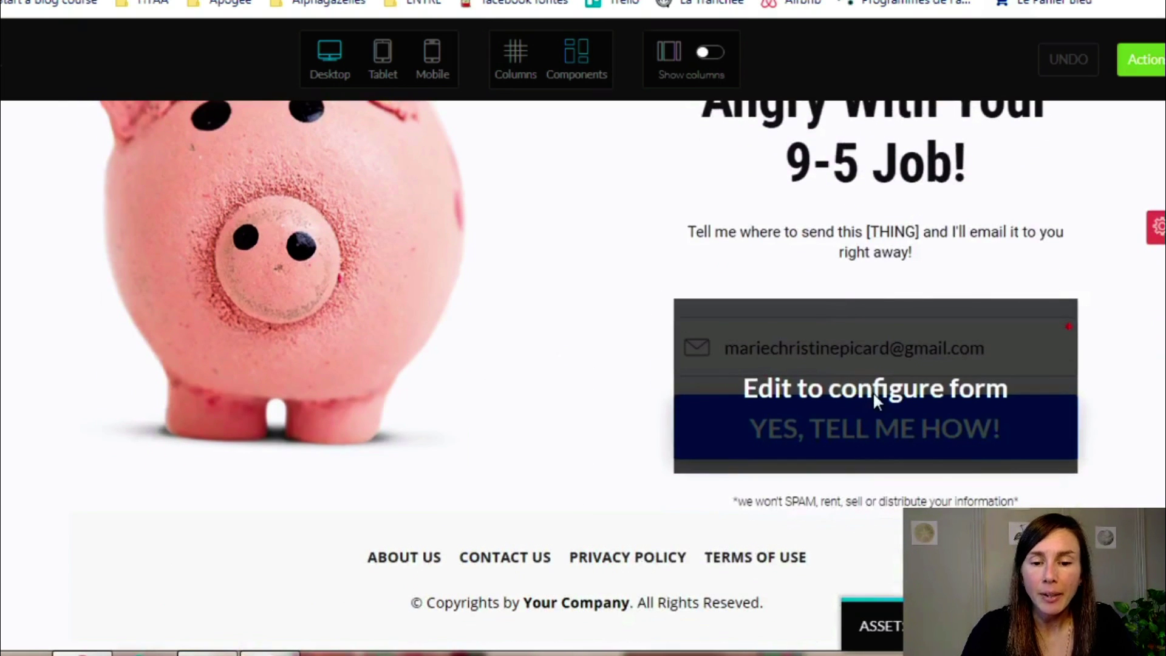
click(874, 396)
click(875, 281)
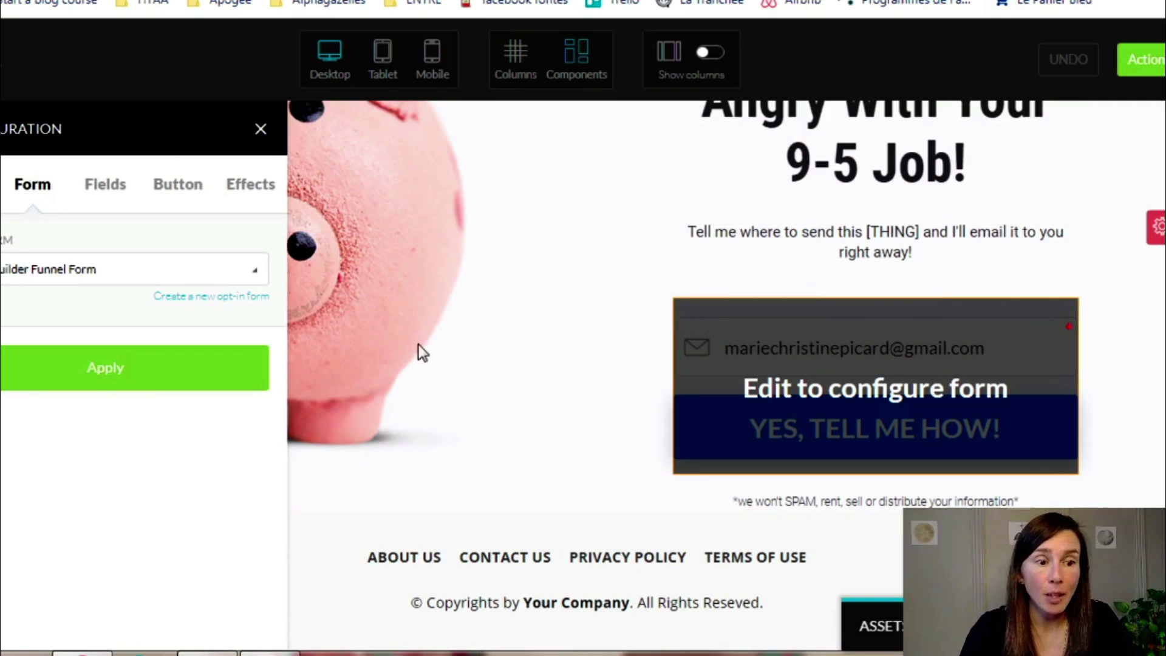
- Link the page's opt-in form to the LB List Builder Funnel form and apply it
click(18, 283)
click(19, 282)
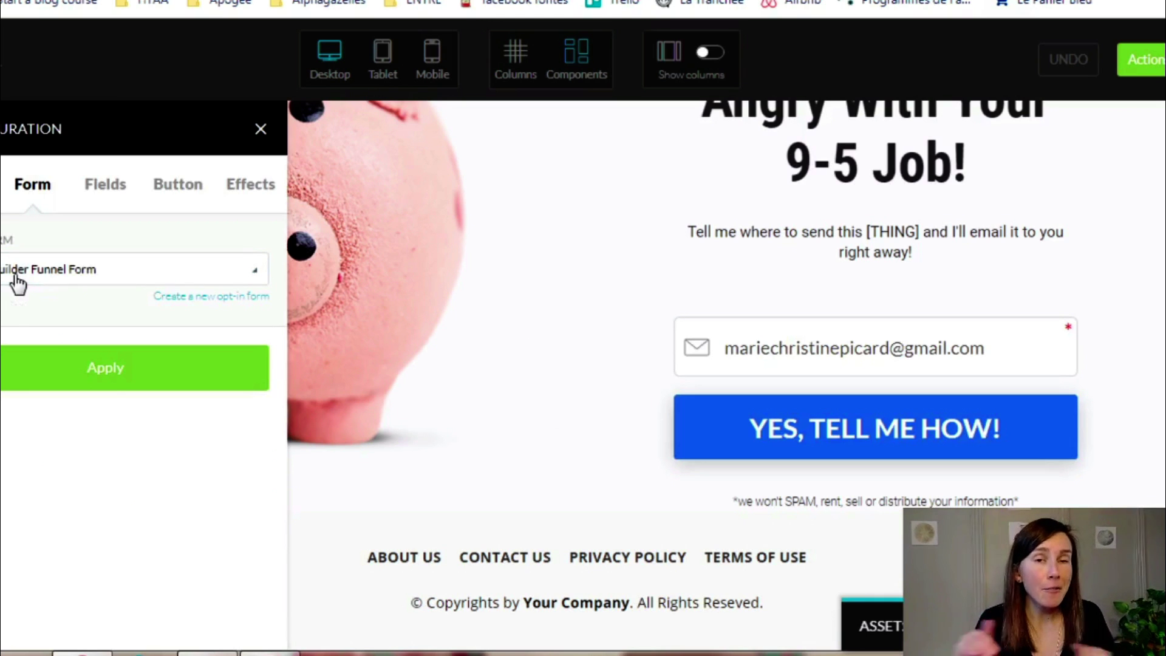
click(19, 282)
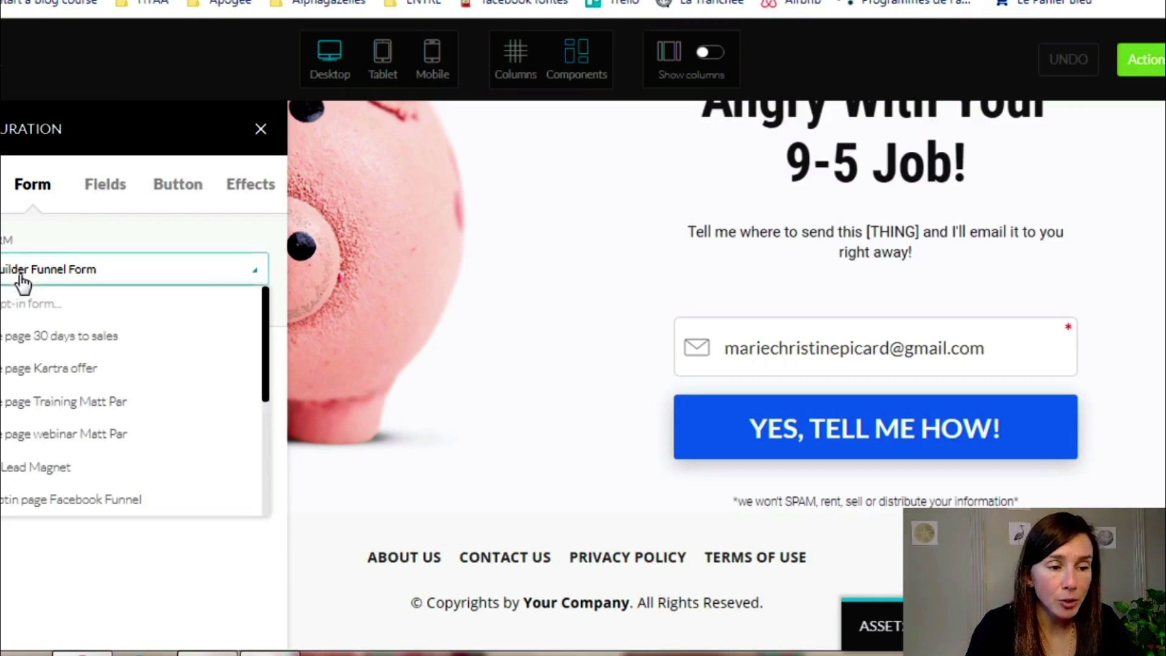
scroll(190, 450, down, 3)
scroll(195, 450, down, 1)
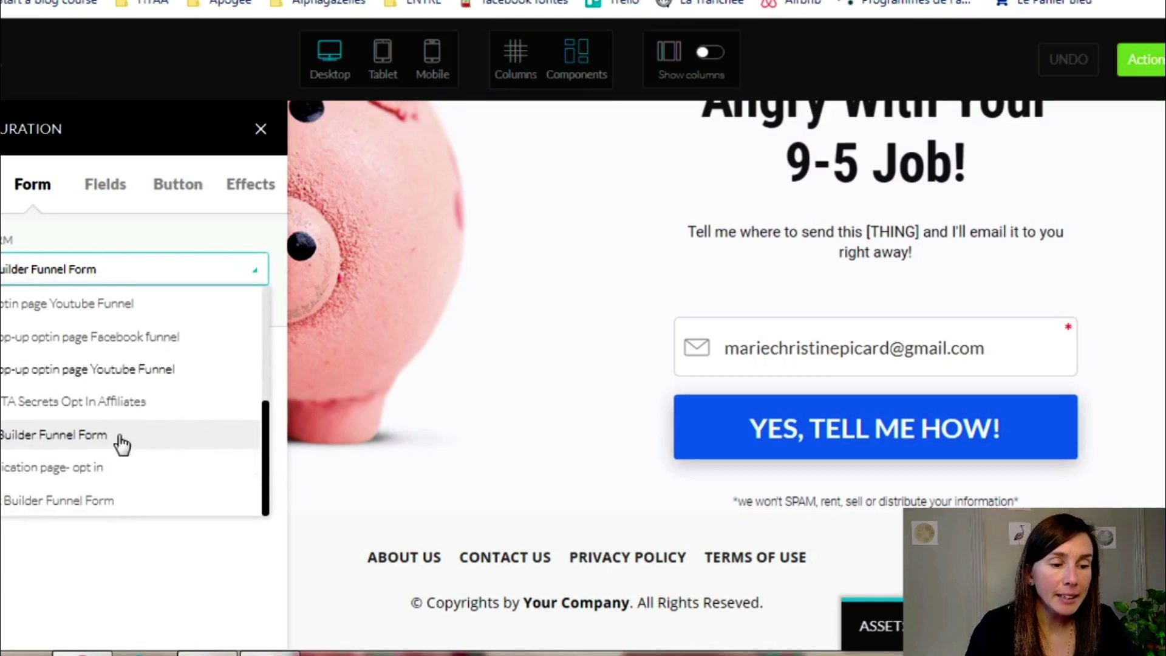
click(59, 434)
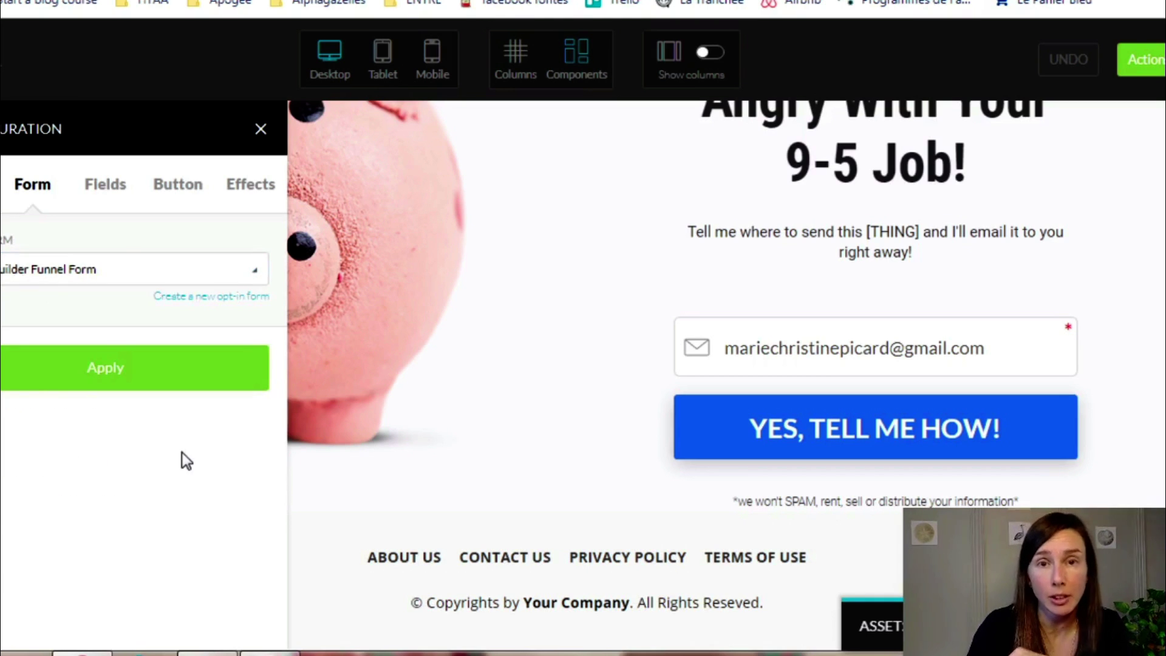
click(138, 368)
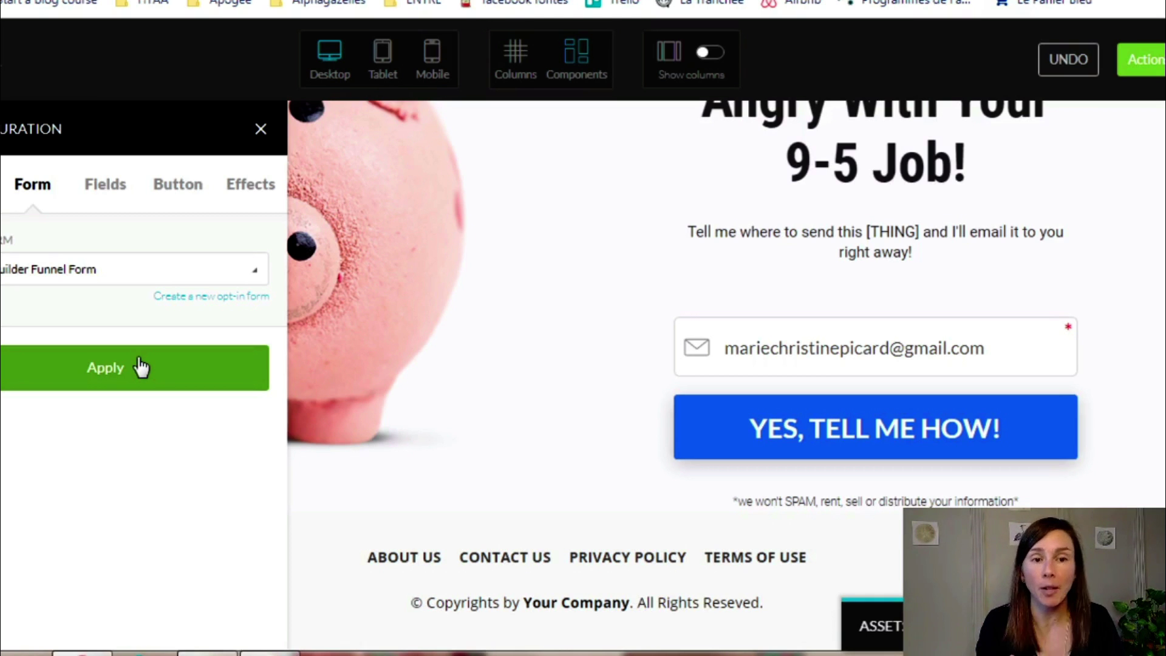
click(141, 366)
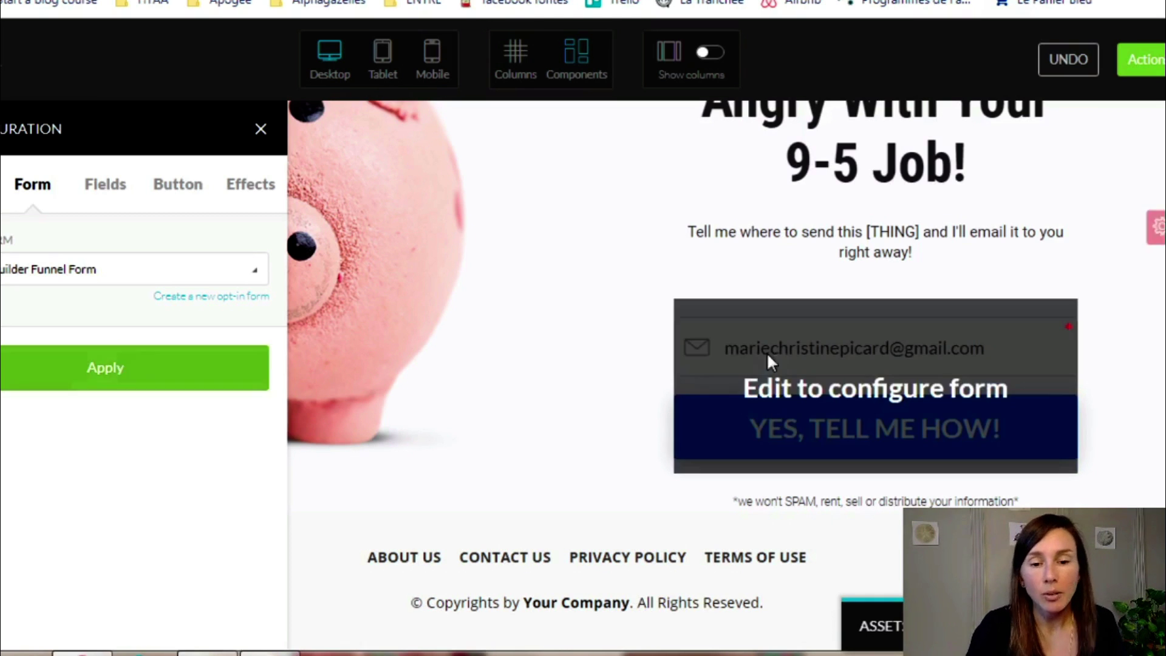
- Change the opt-in form's button text to "Yes! Show me please!"
click(110, 190)
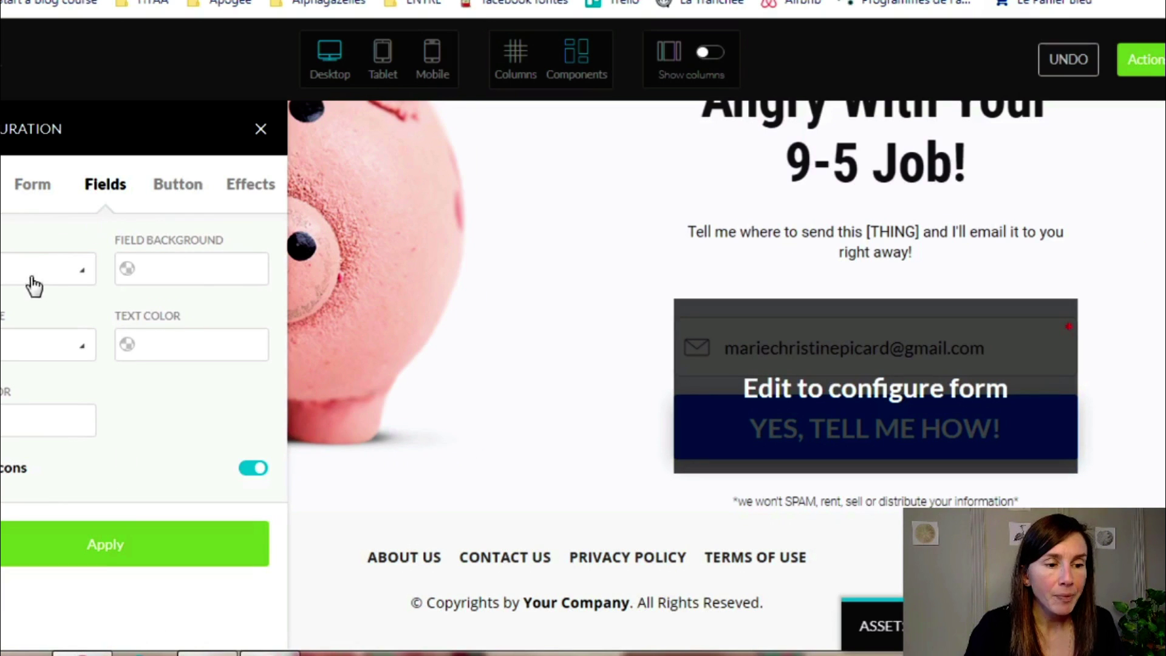
click(177, 185)
drag(63, 269, 3, 269)
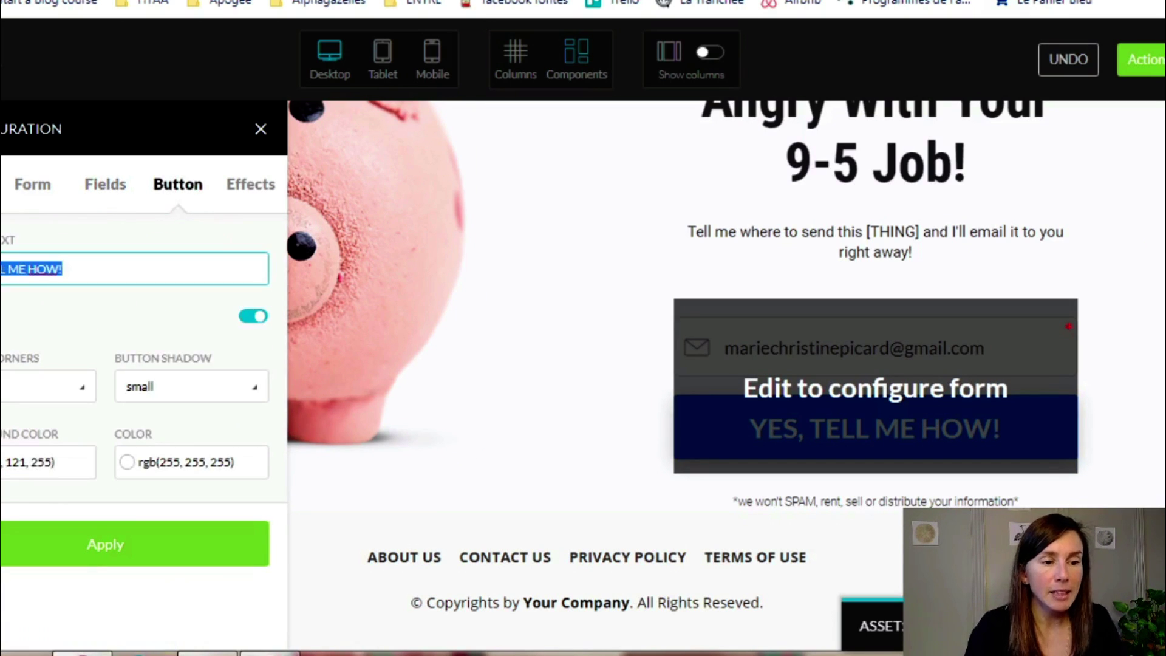
key(BackSpace)
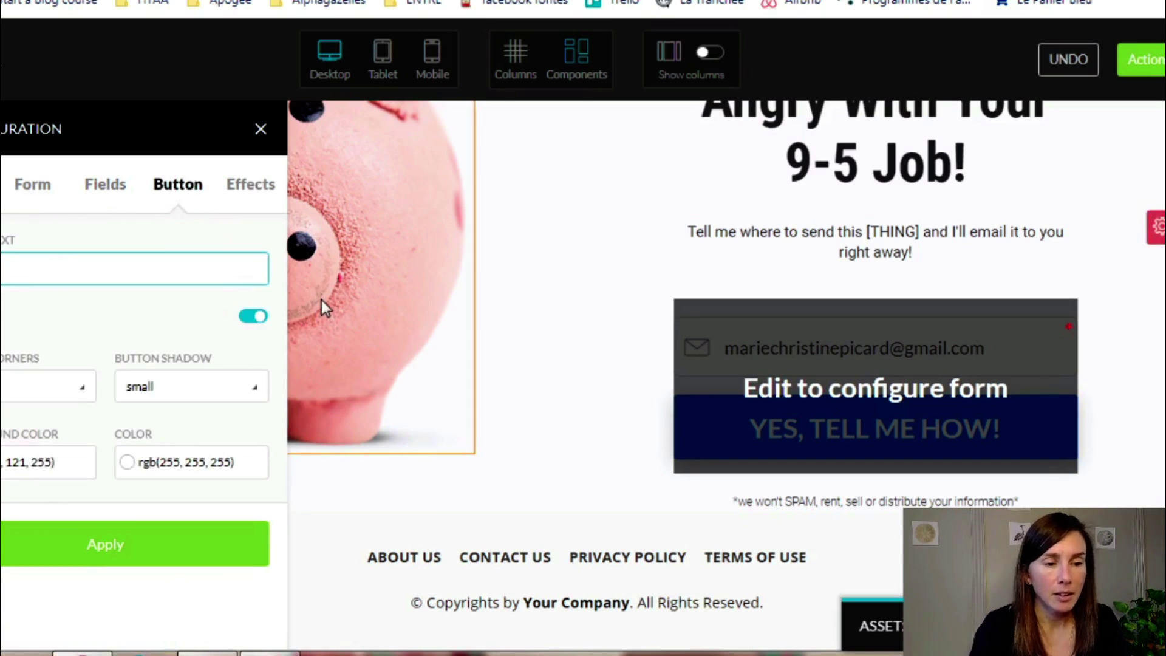
text(GE)
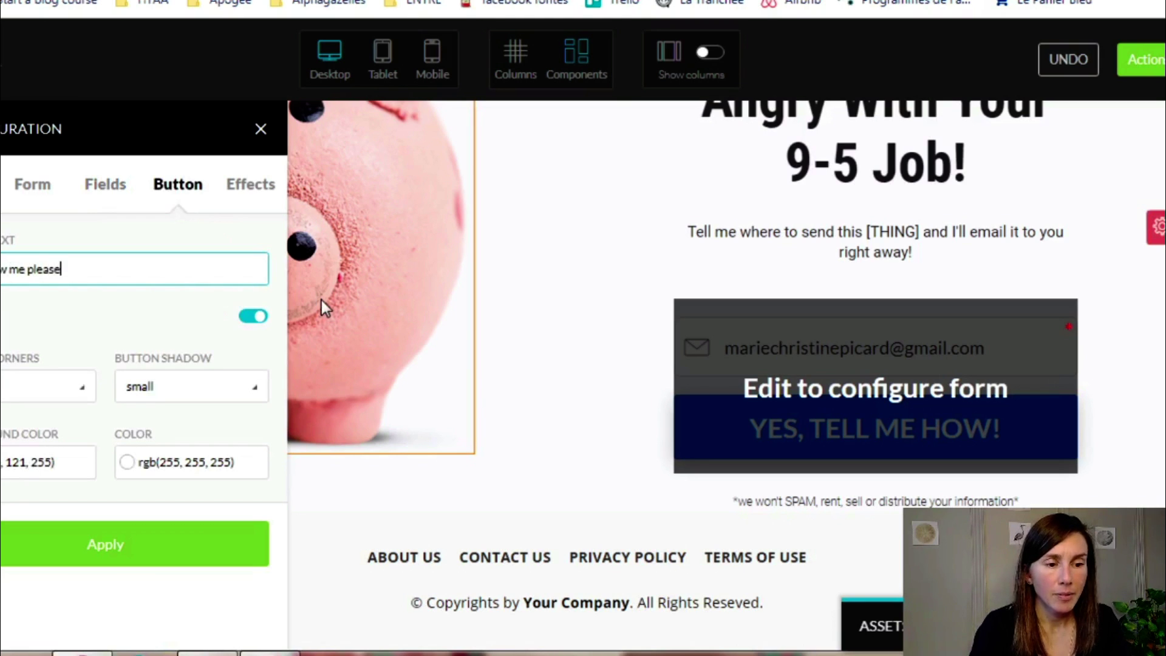
text(!)
- Set the button's background colour to red, rgb(249, 2, 0), apply the changes and close the form configuration
click(35, 461)
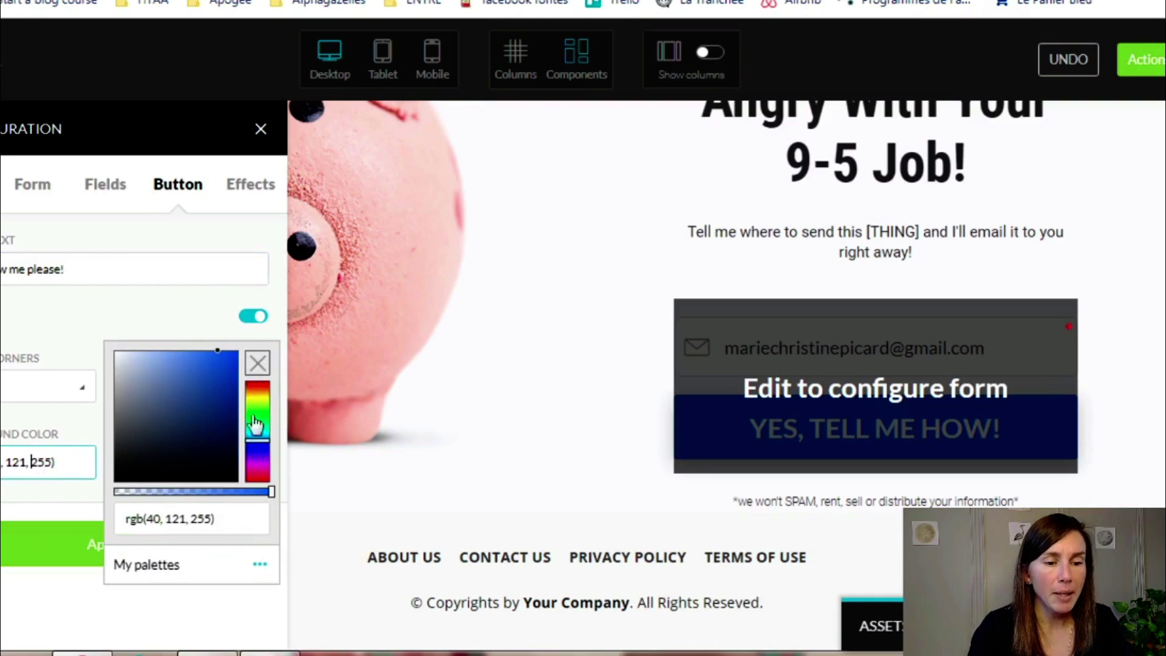
click(261, 392)
click(261, 381)
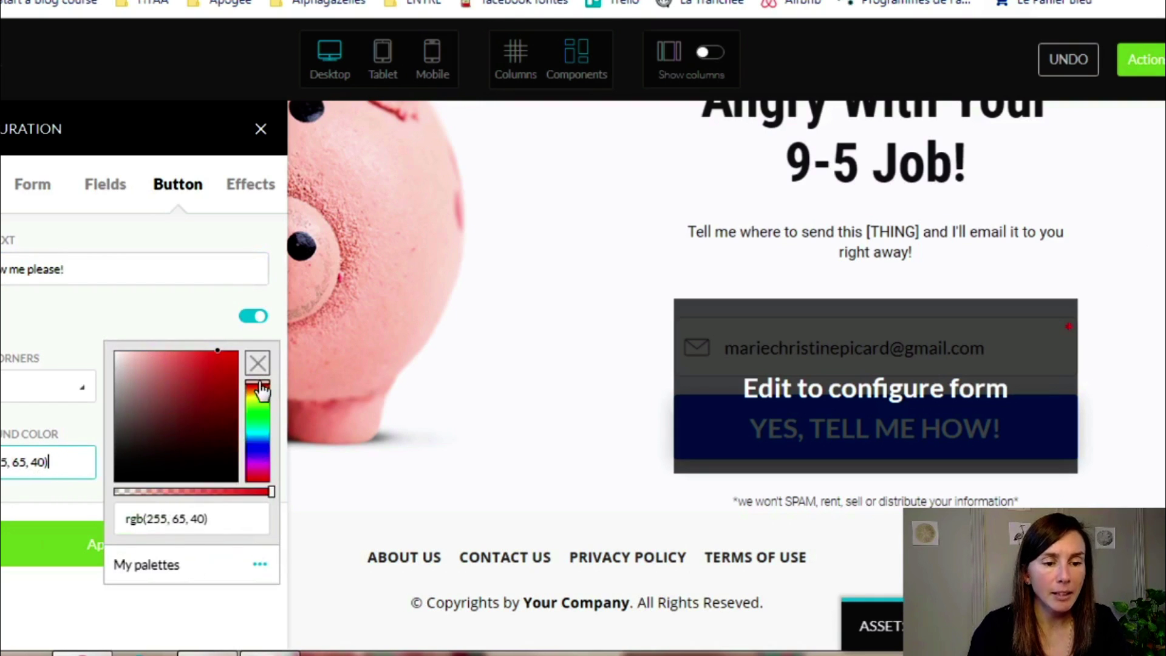
drag(219, 349, 237, 353)
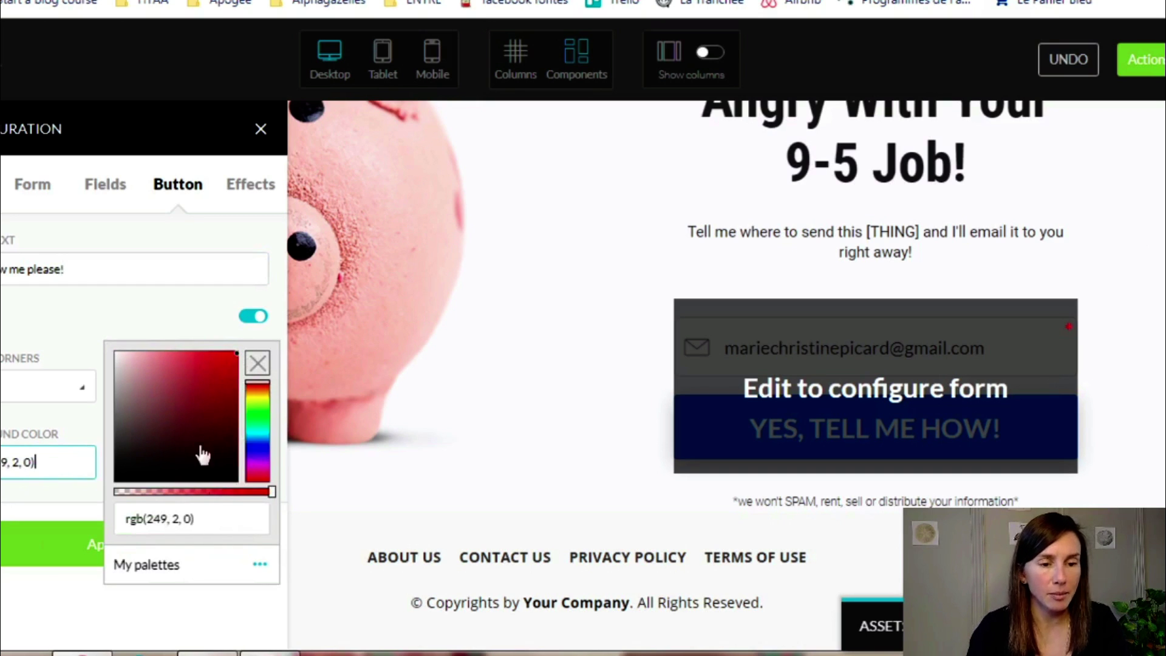
click(96, 526)
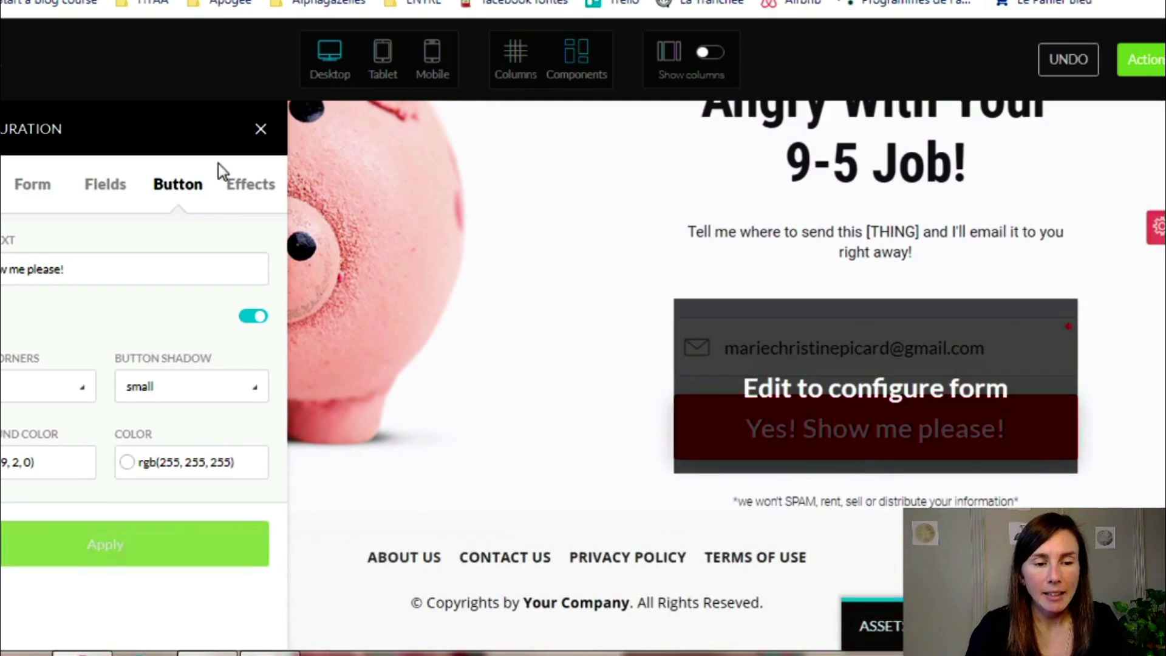
click(260, 130)
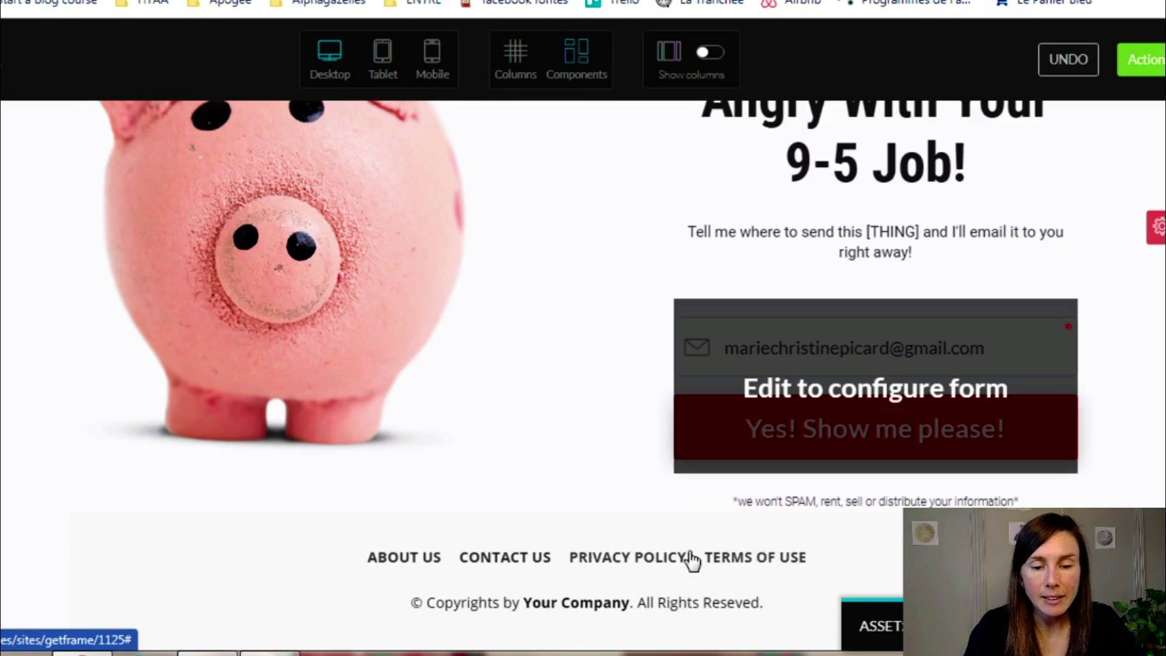
mouse_move(625, 554)
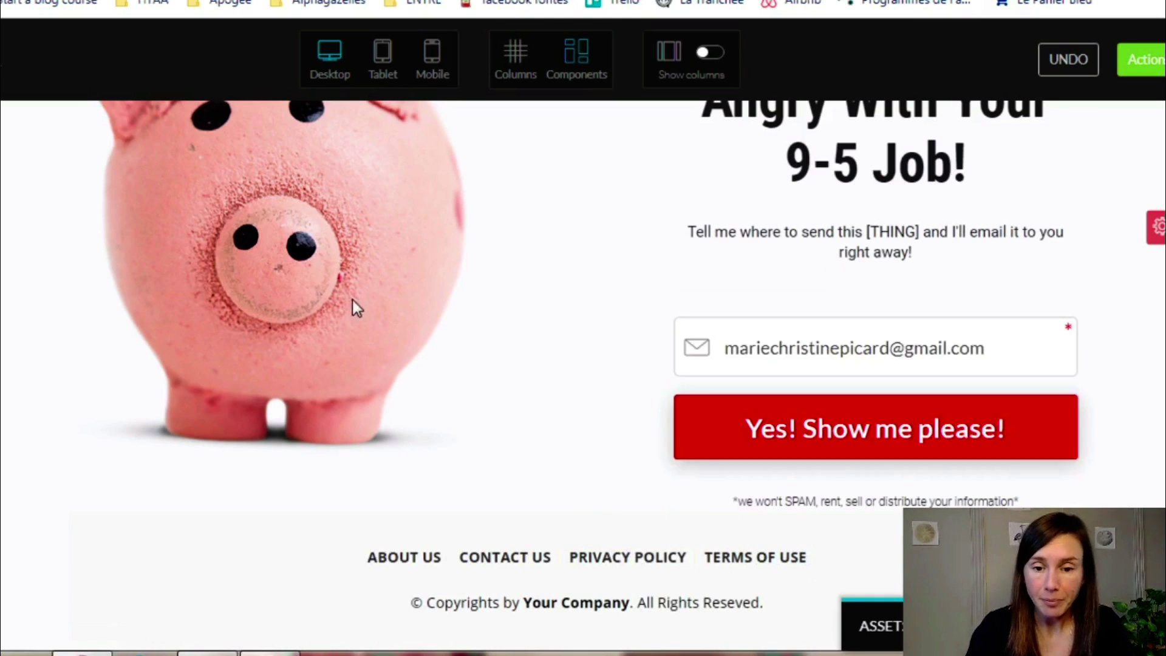
scroll(353, 300, up, 4)
scroll(892, 357, up, 1)
scroll(983, 326, down, 4)
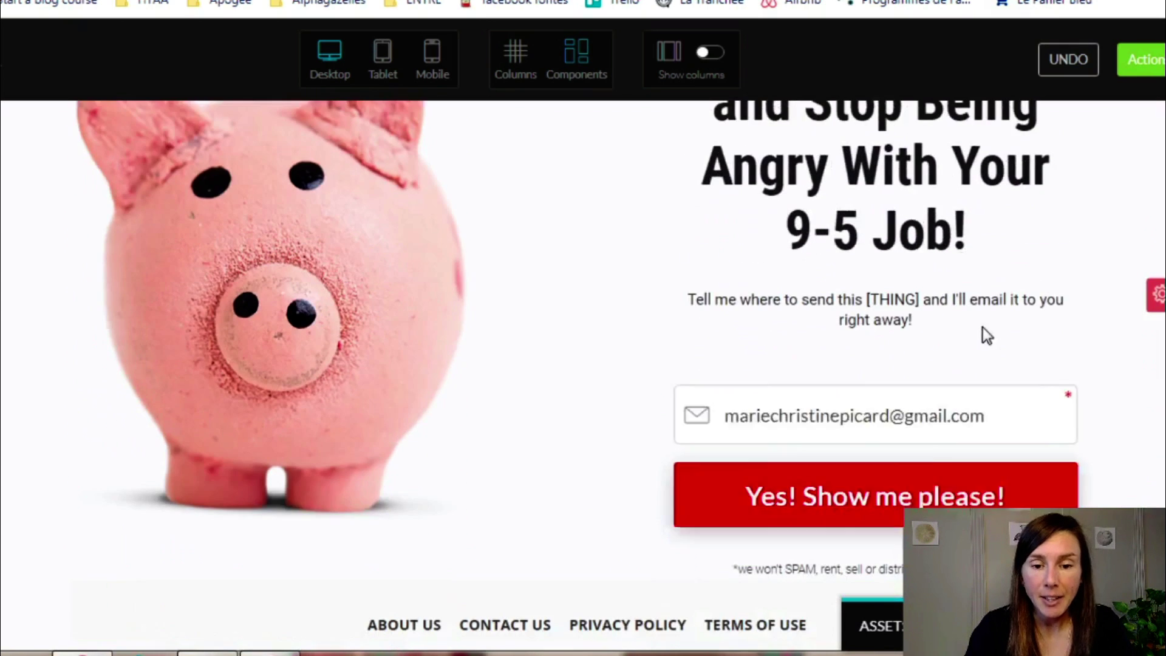
- Publish the opt-in page live, choose to get its direct page link, and copy that link
mouse_move(869, 529)
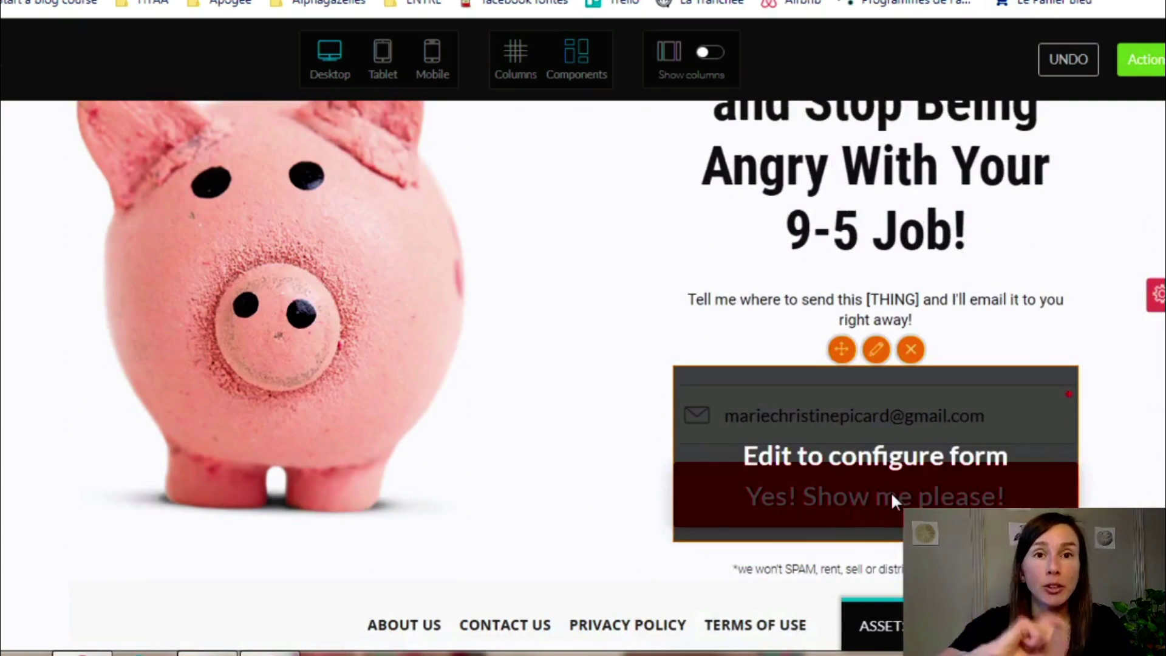
click(1141, 59)
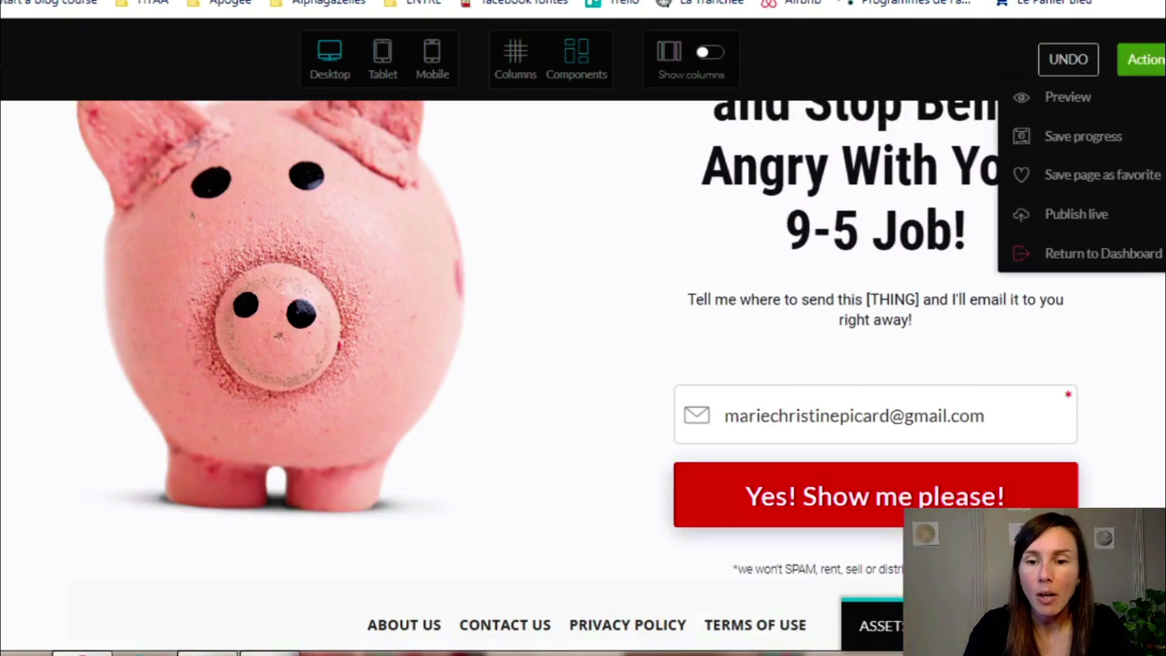
click(1113, 139)
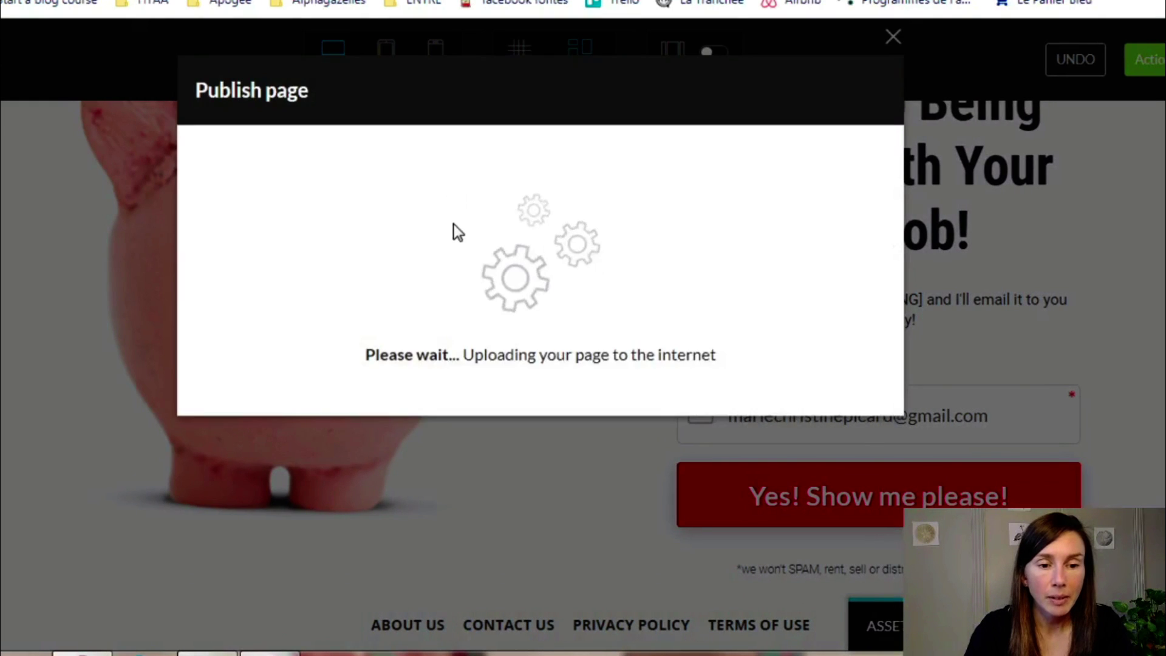
click(454, 254)
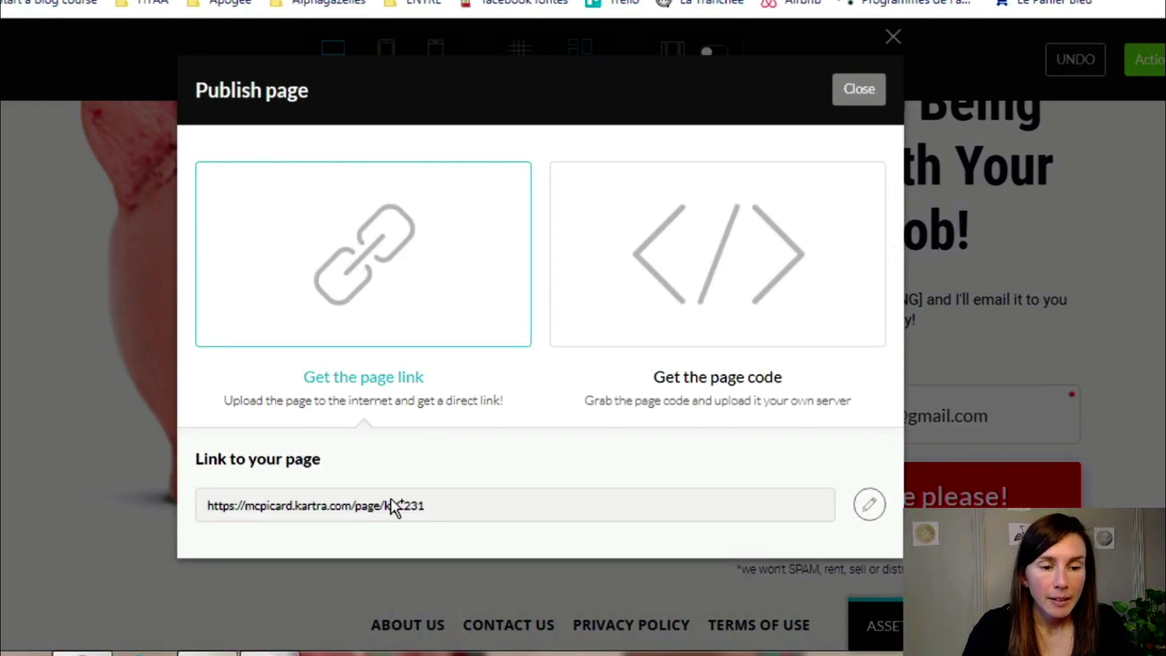
drag(385, 505, 424, 505)
triple_click(424, 505)
key(ctrl+c)
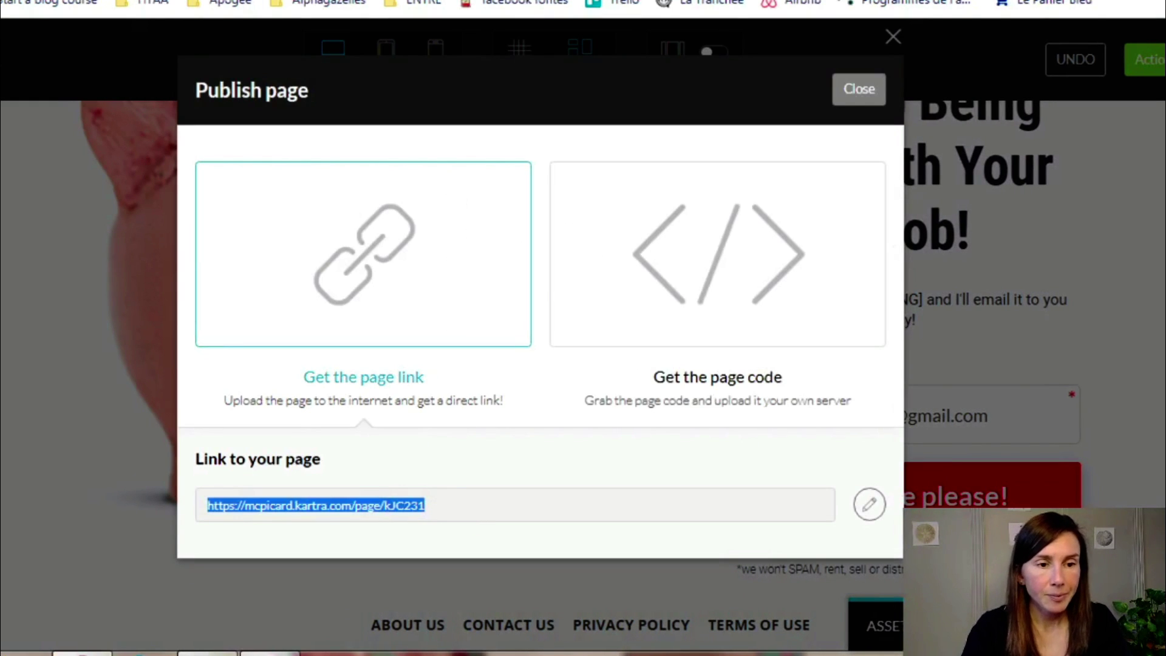
- Open the published page's copied link in a new browser tab and submit its opt-in form as a test
key(ctrl+t)
key(ctrl+l)
key(ctrl+v)
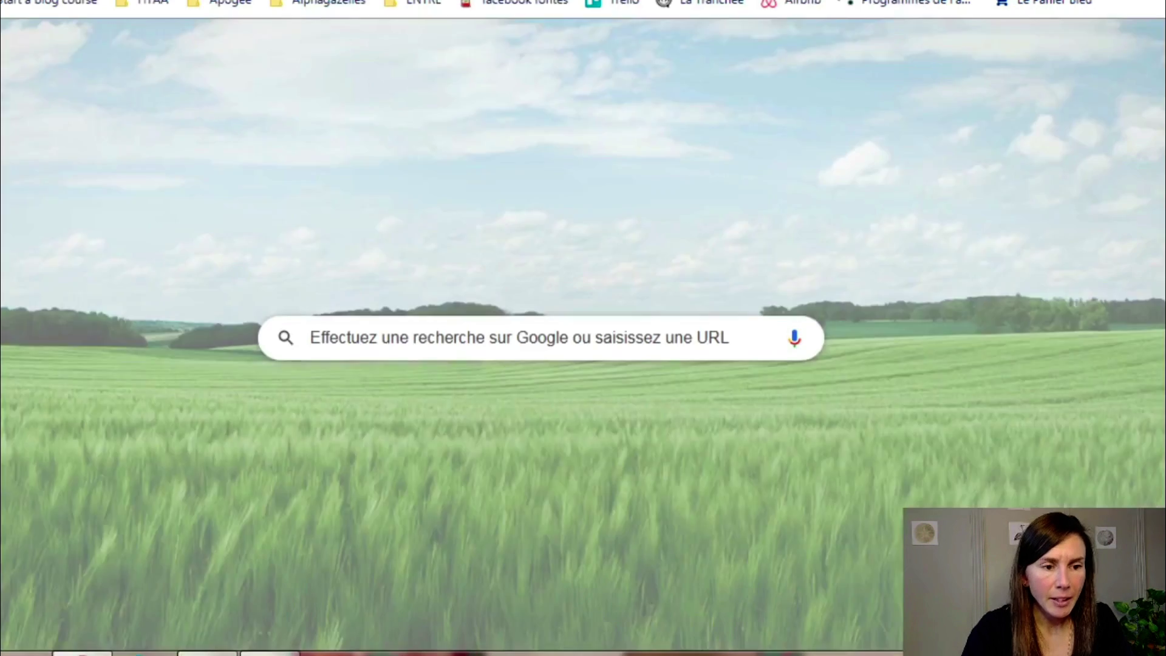
key(Return)
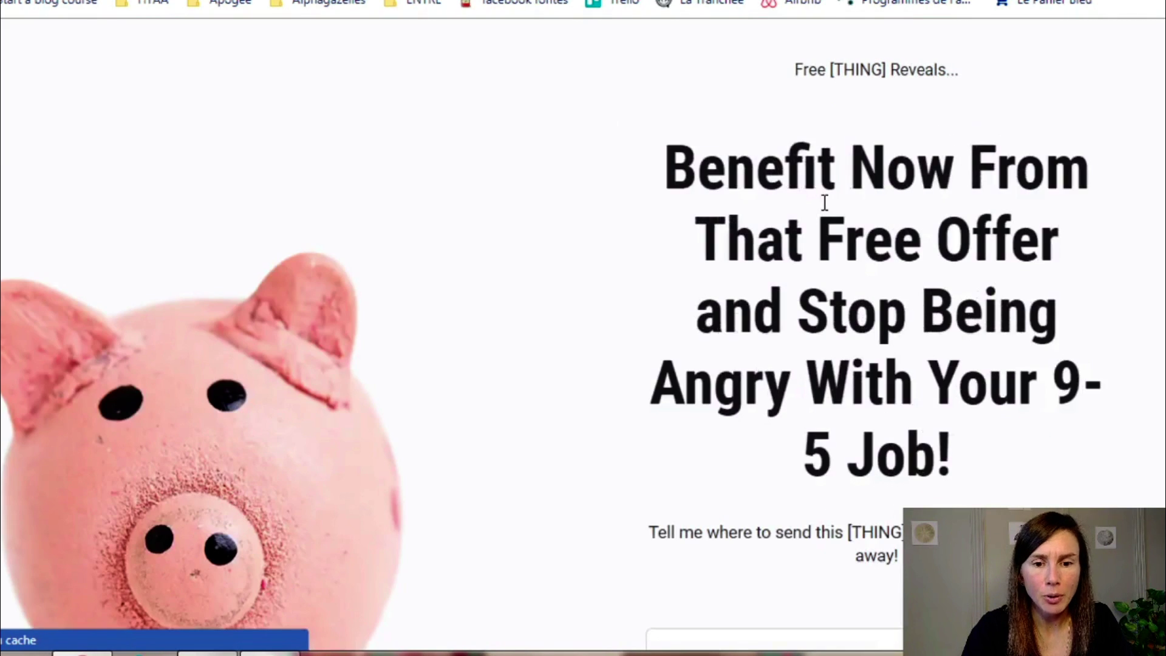
scroll(825, 203, down, 5)
click(849, 482)
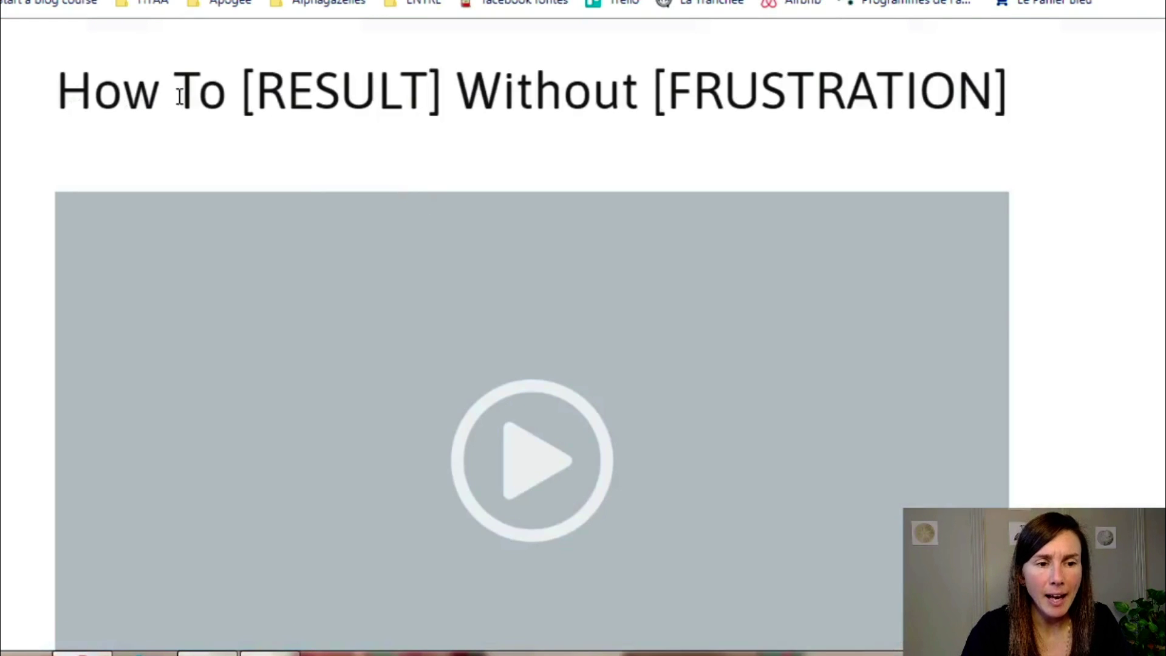
- Examine the thank-you page's headline placeholders, video area and letter text down to the signature
drag(232, 81, 490, 100)
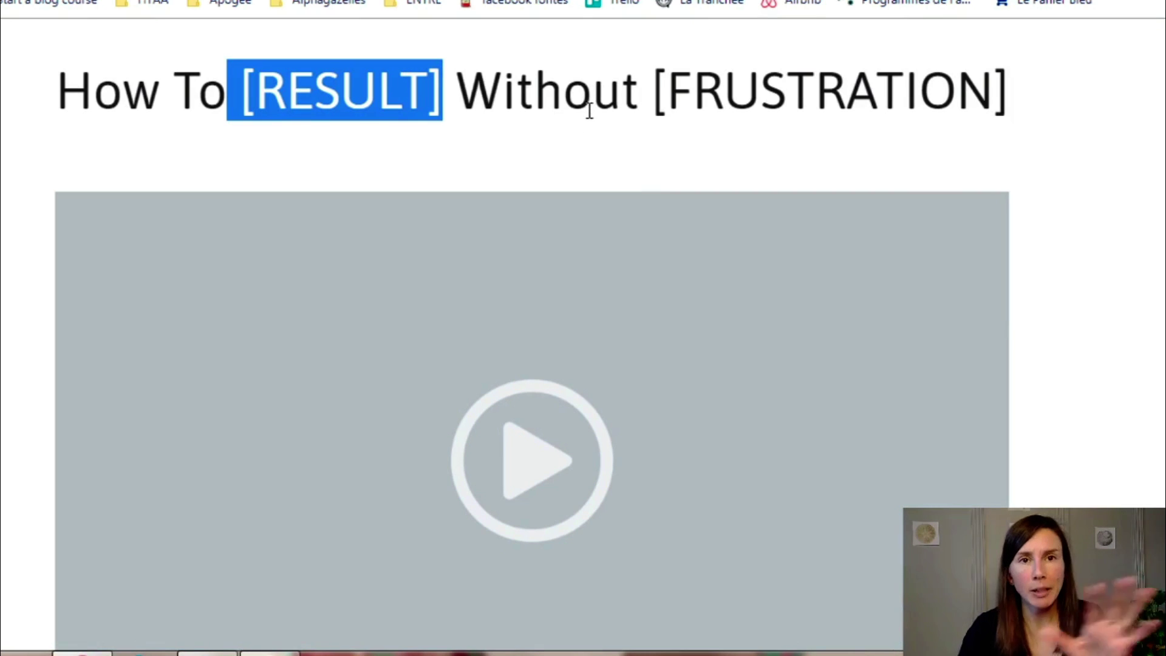
scroll(594, 117, down, 1)
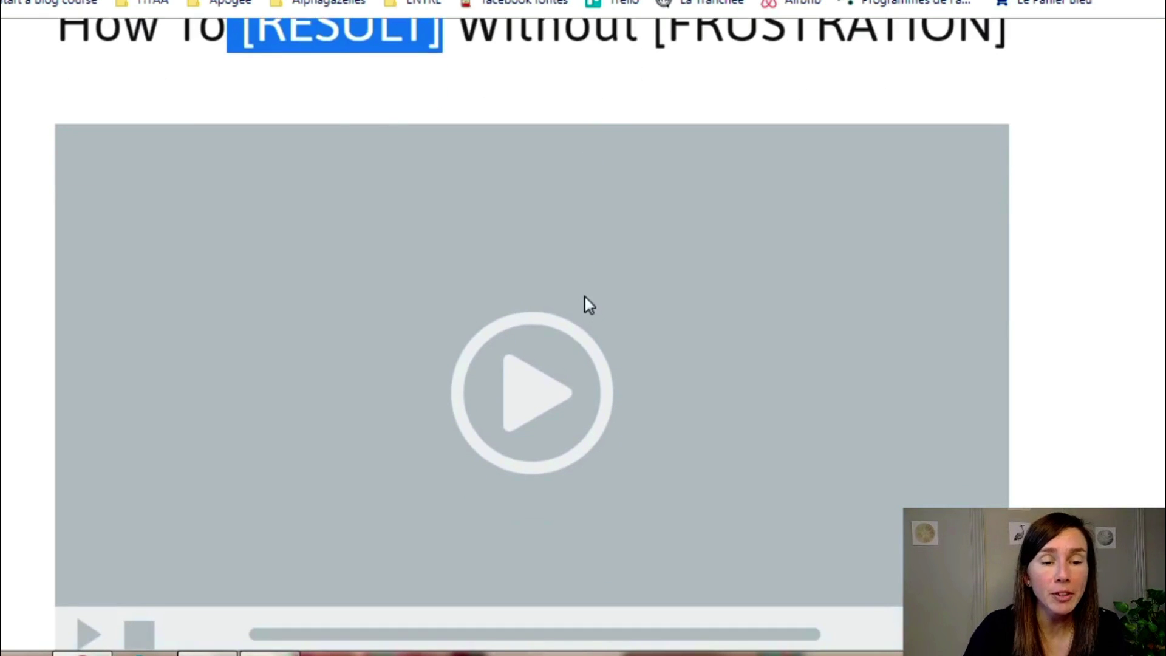
scroll(336, 99, up, 1)
drag(94, 91, 220, 97)
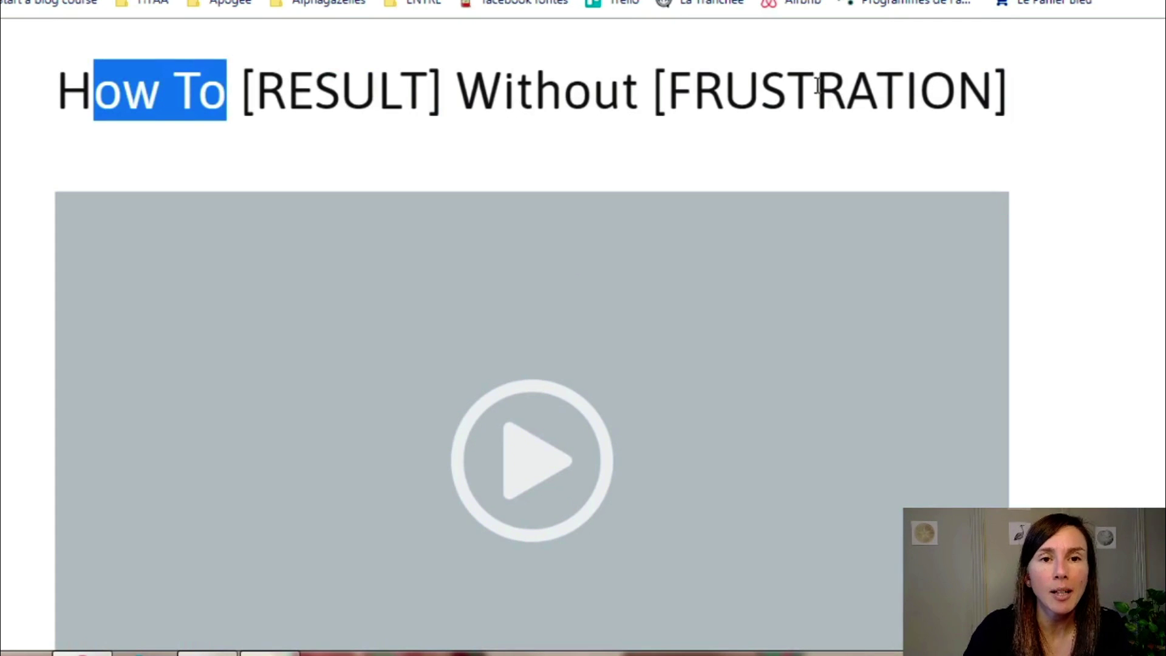
scroll(820, 90, down, 1)
scroll(729, 82, up, 1)
drag(162, 92, 575, 109)
scroll(575, 110, down, 5)
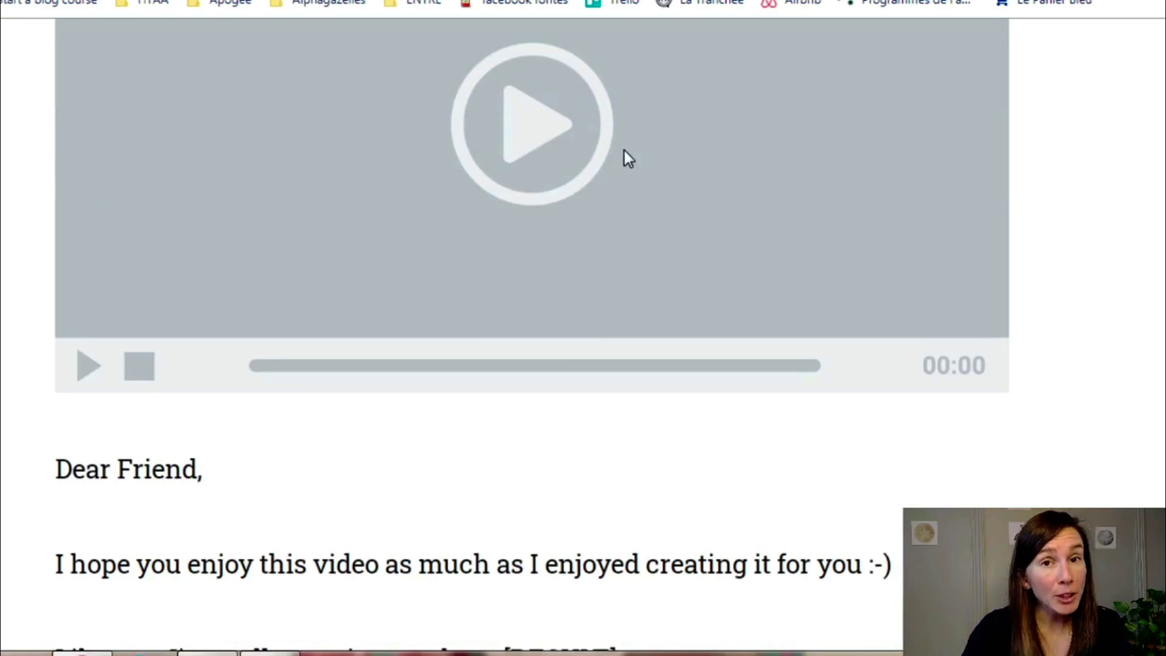
scroll(645, 182, down, 2)
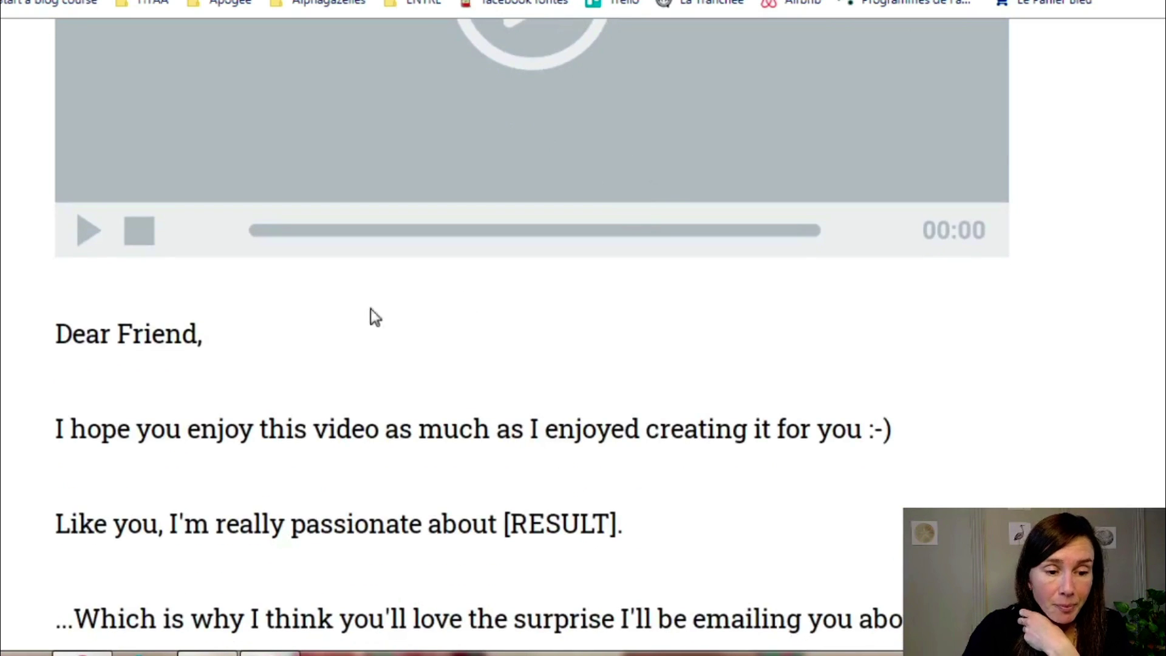
scroll(261, 304, down, 3)
scroll(153, 298, down, 7)
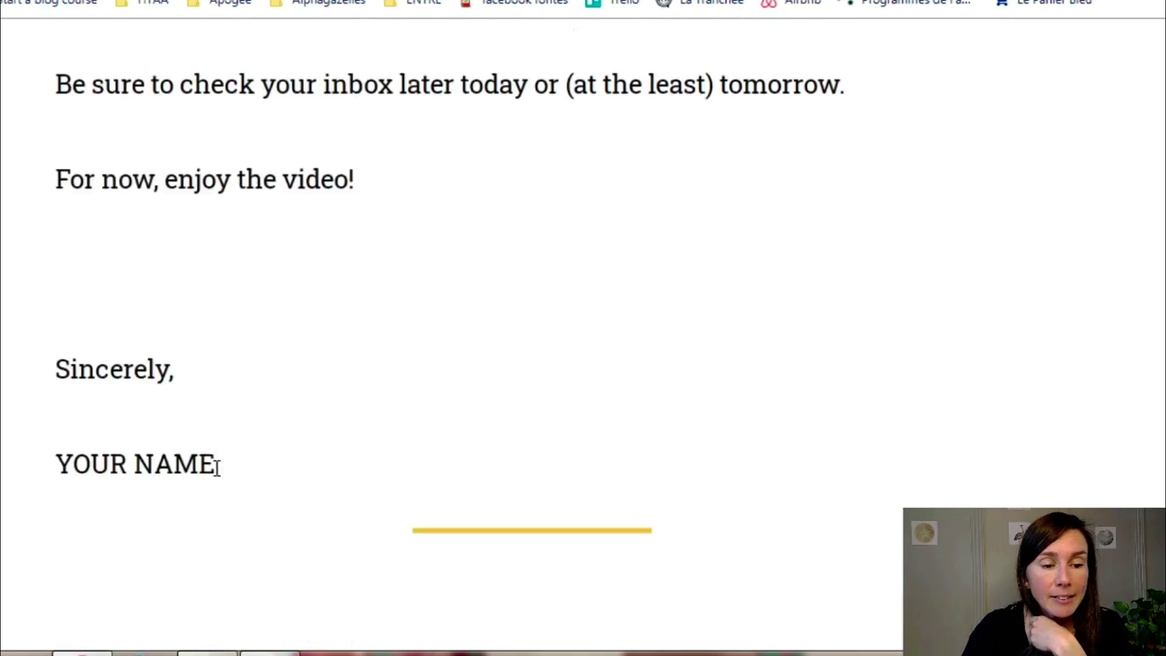
scroll(454, 345, up, 10)
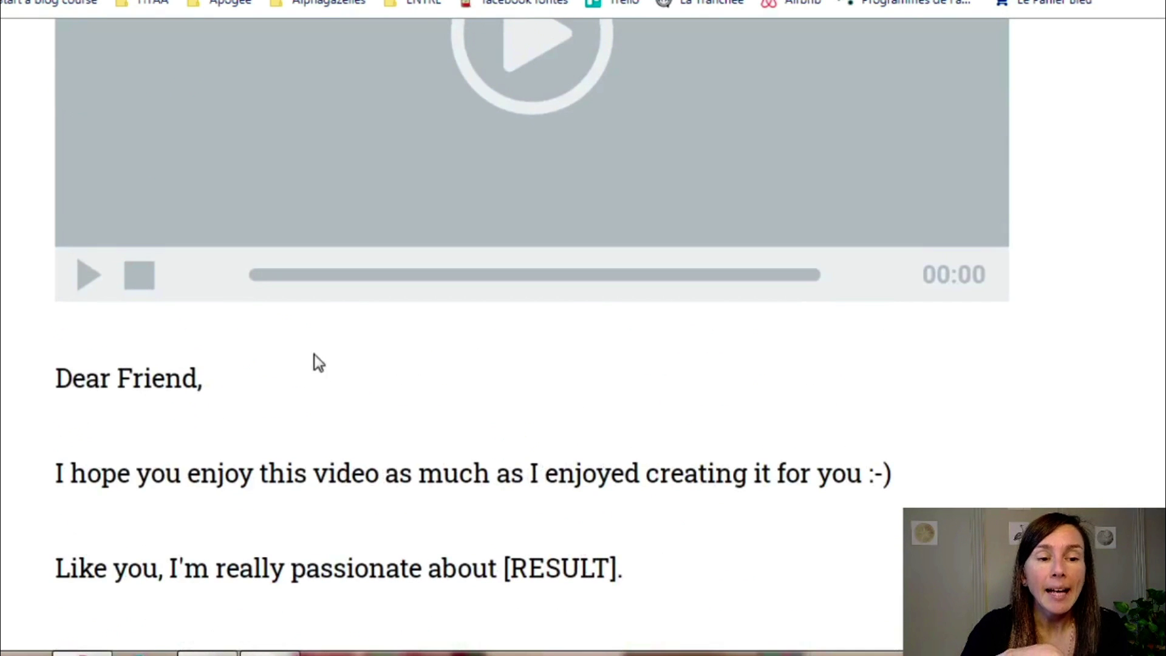
drag(309, 434, 856, 301)
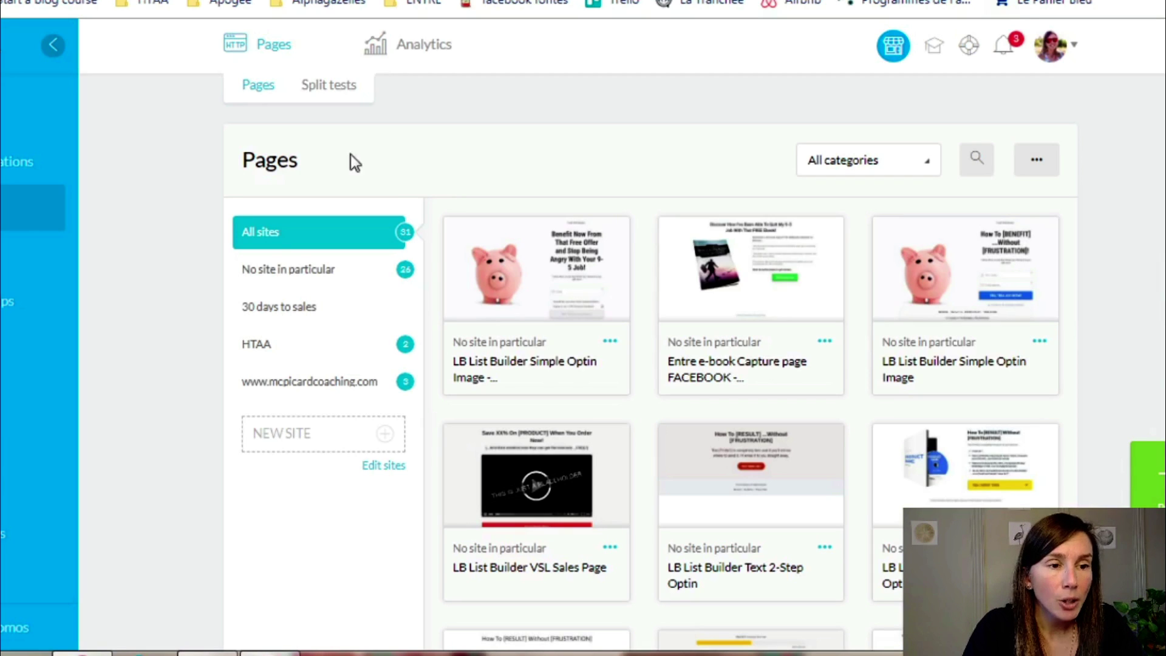
- Open the LB List Builder Optin TY Video page from the Kartra pages list for editing
scroll(707, 421, down, 3)
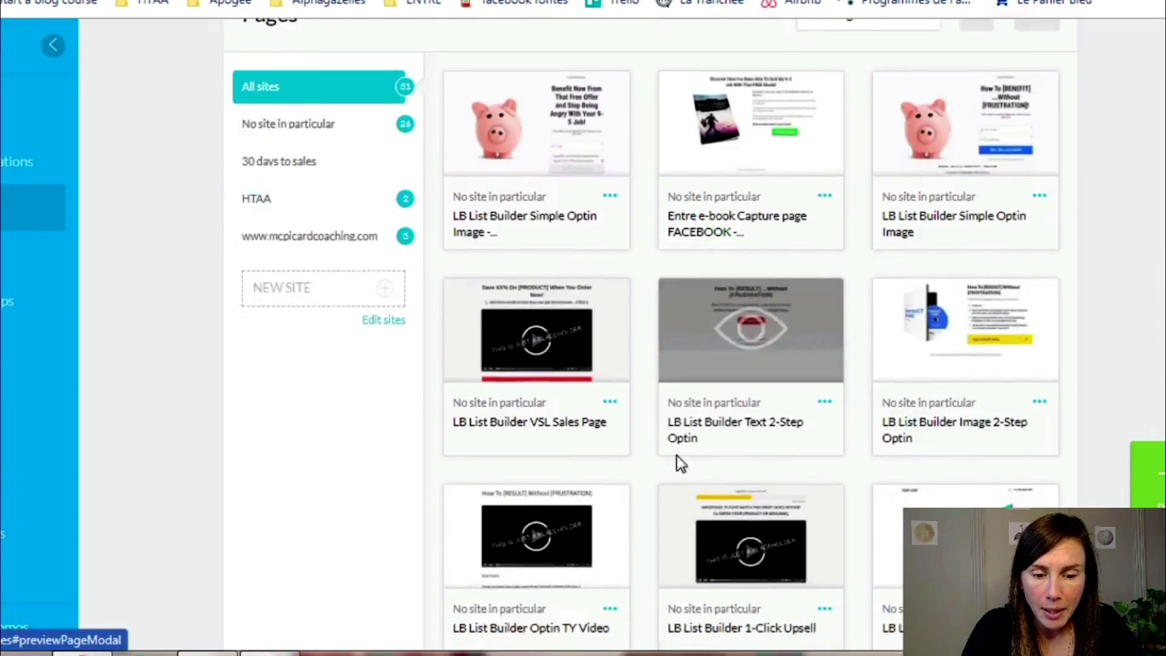
click(611, 552)
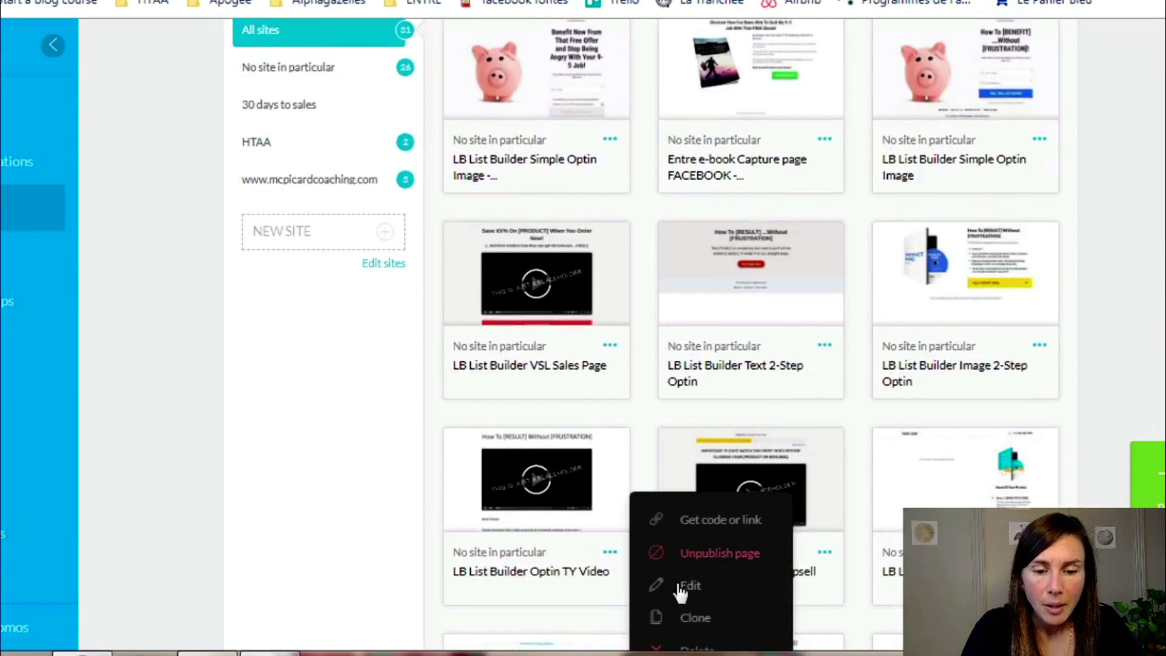
click(691, 585)
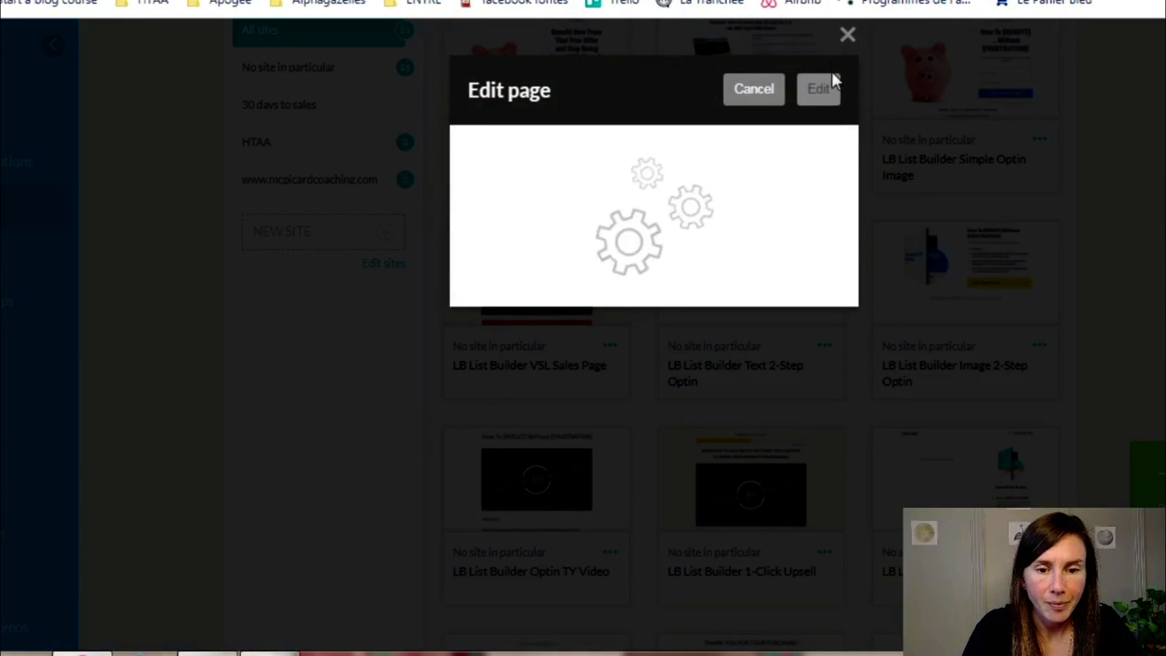
click(818, 89)
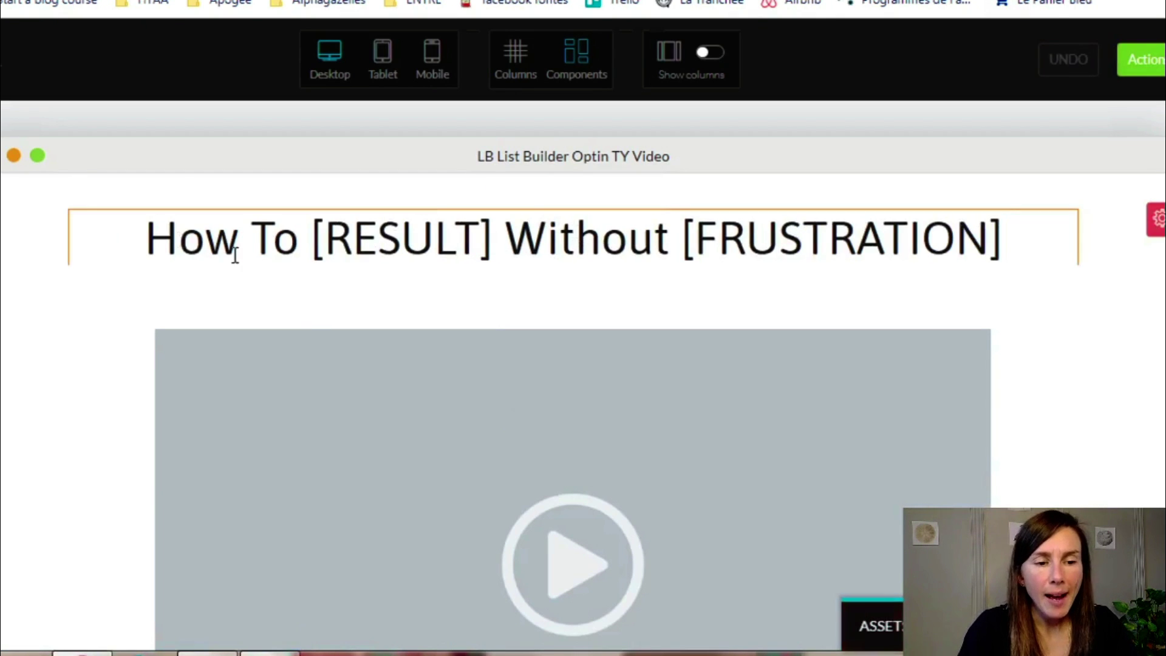
- Add an empty section between the "How To [RESULT] Without [FRUSTRATION]" headline and the video
scroll(532, 315, down, 2)
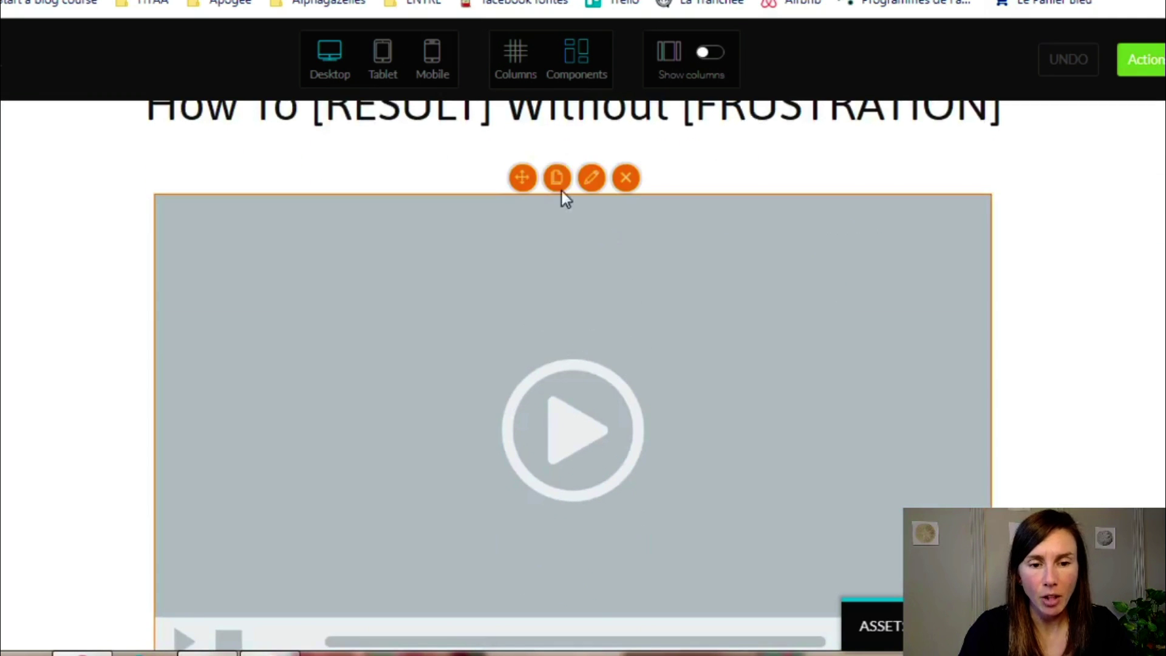
scroll(802, 425, down, 4)
scroll(778, 422, up, 1)
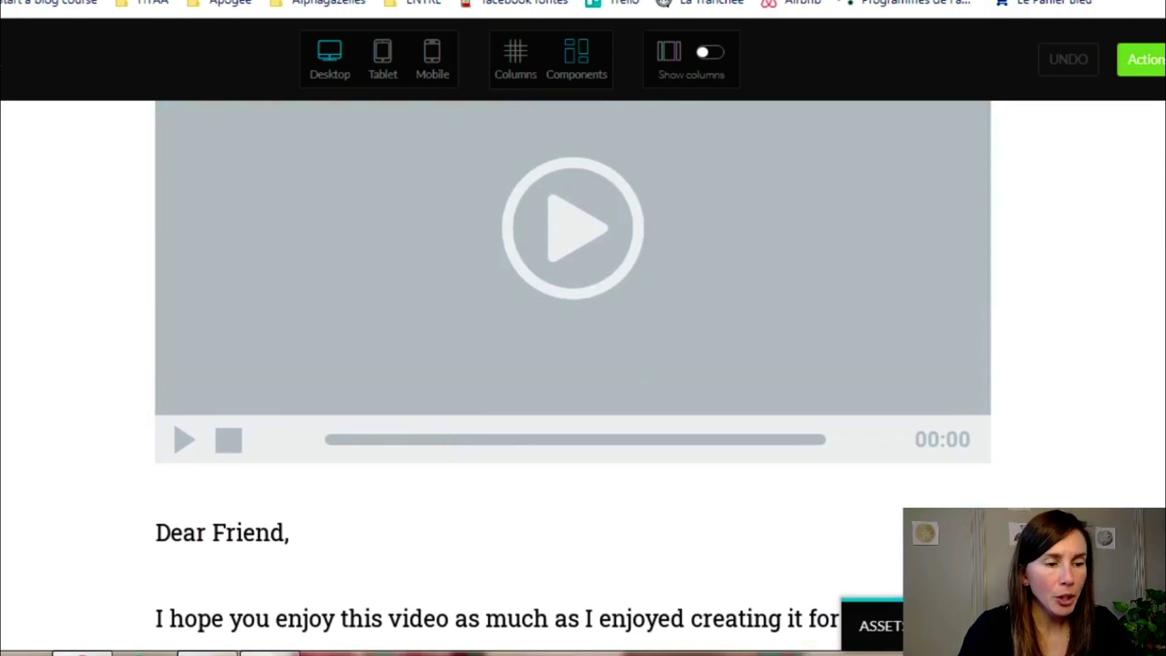
click(3, 344)
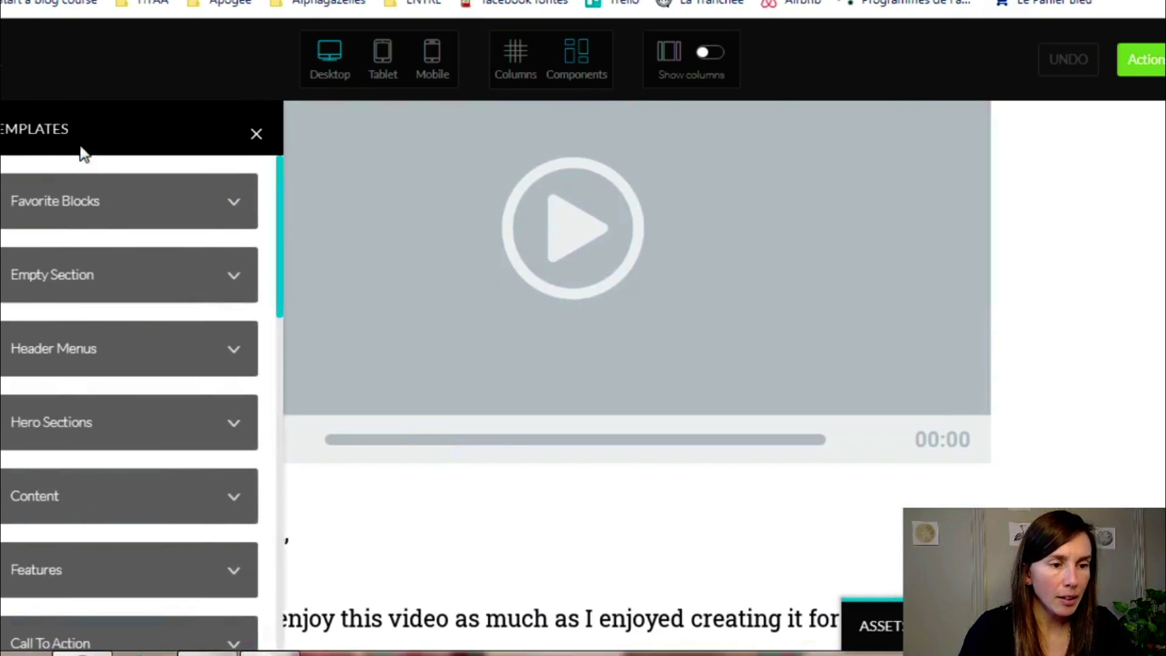
click(102, 290)
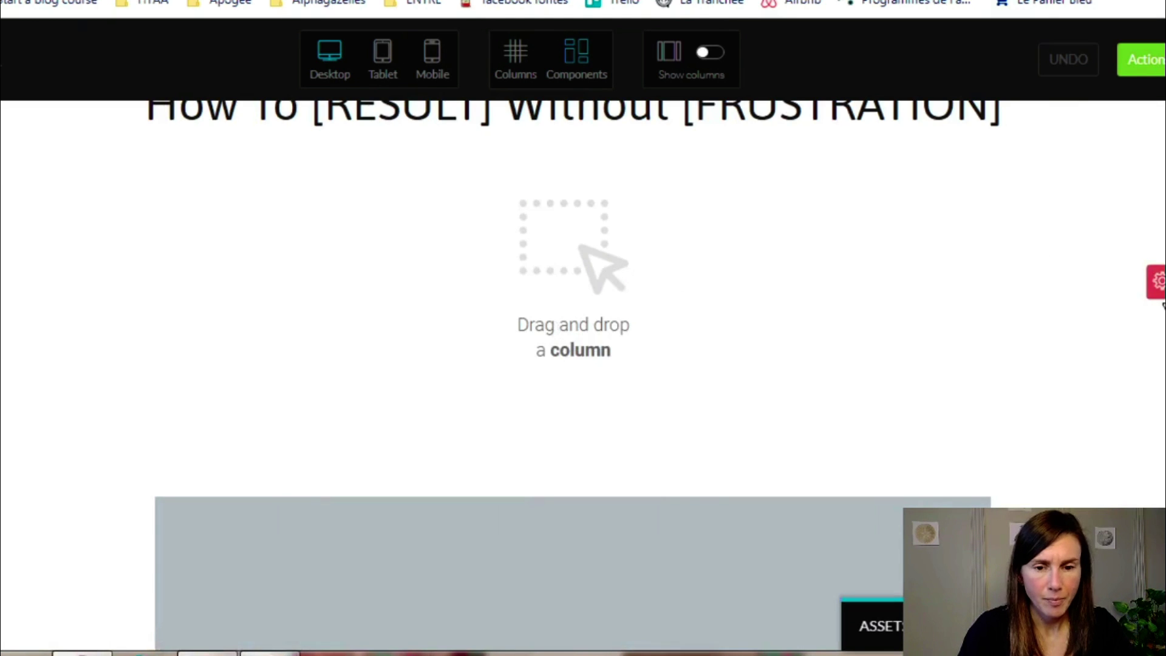
mouse_move(1160, 293)
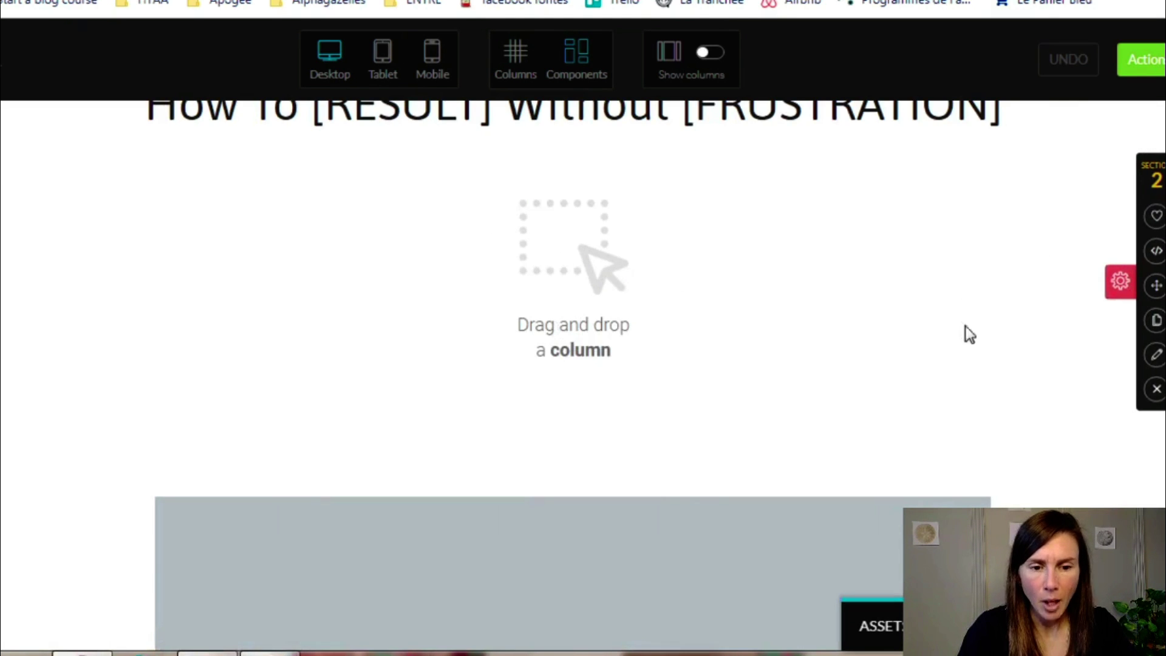
- Place a centred 66% column in the empty section above the video
key(ctrl+minus)
key(ctrl+minus)
key(ctrl+minus)
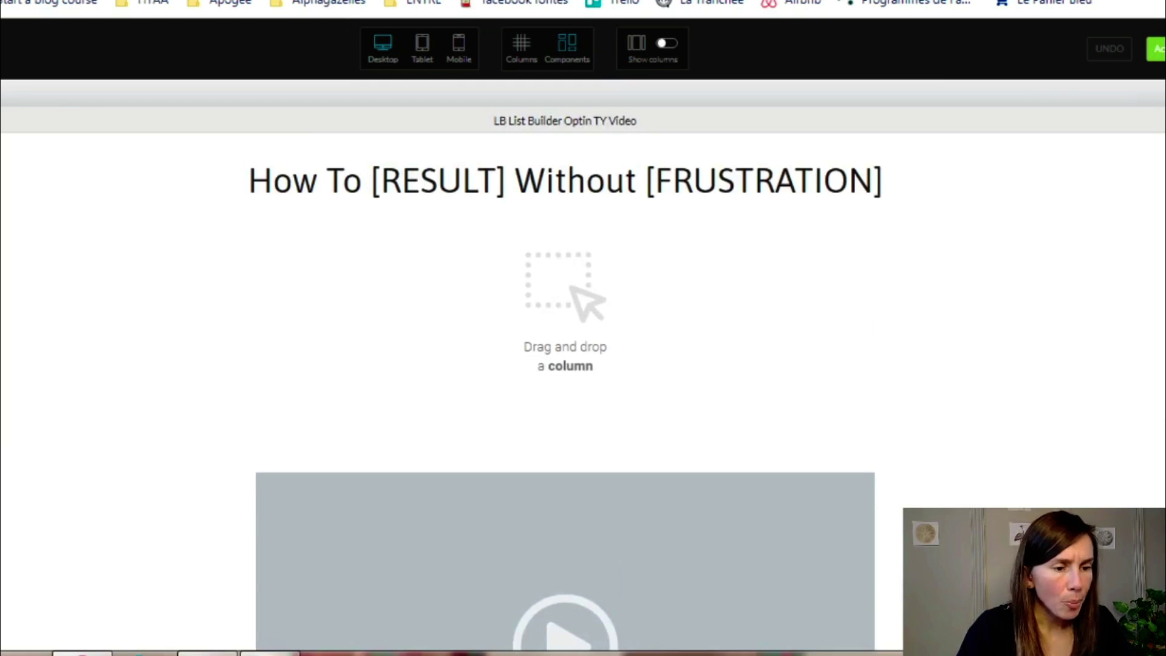
click(81, 336)
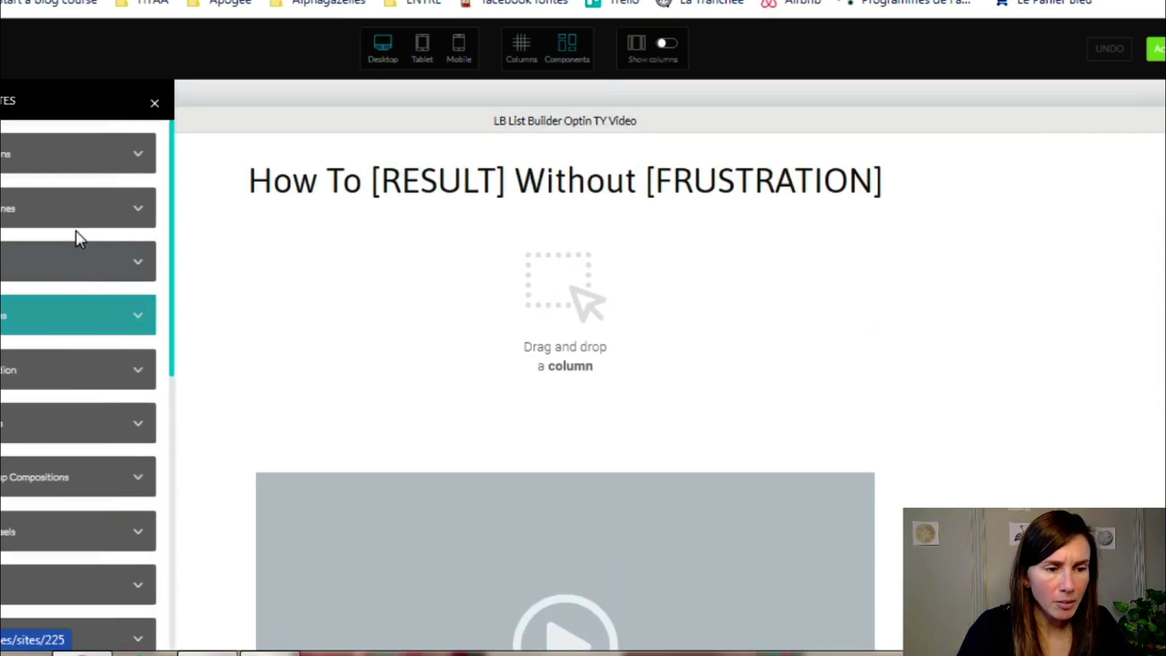
click(37, 166)
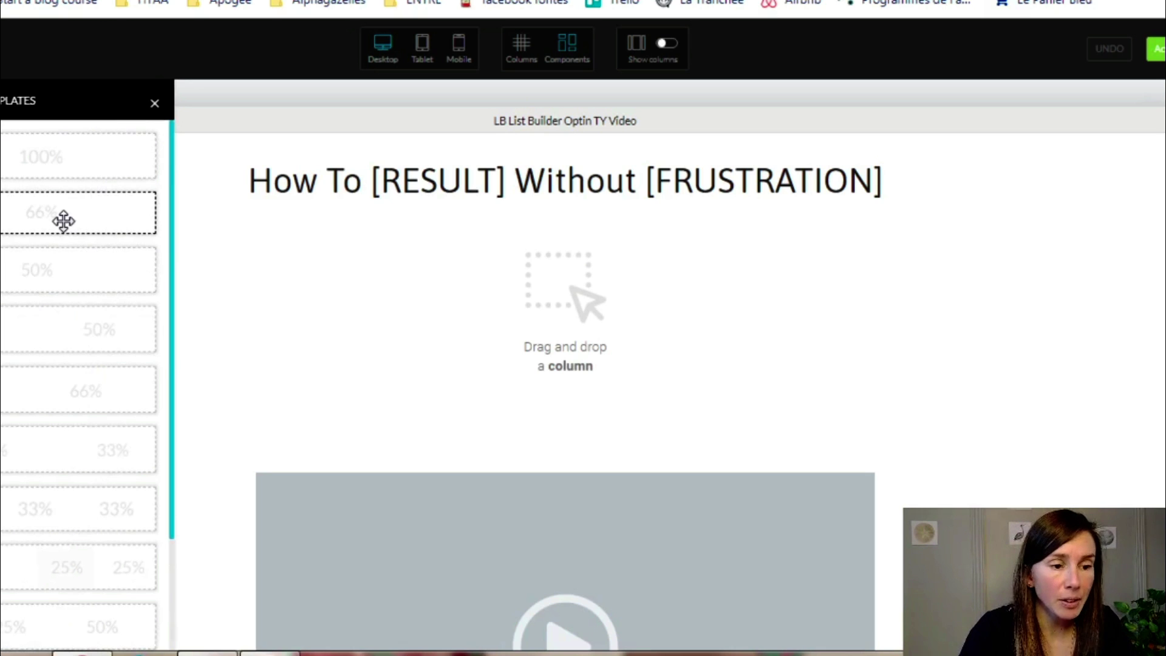
drag(63, 218, 555, 230)
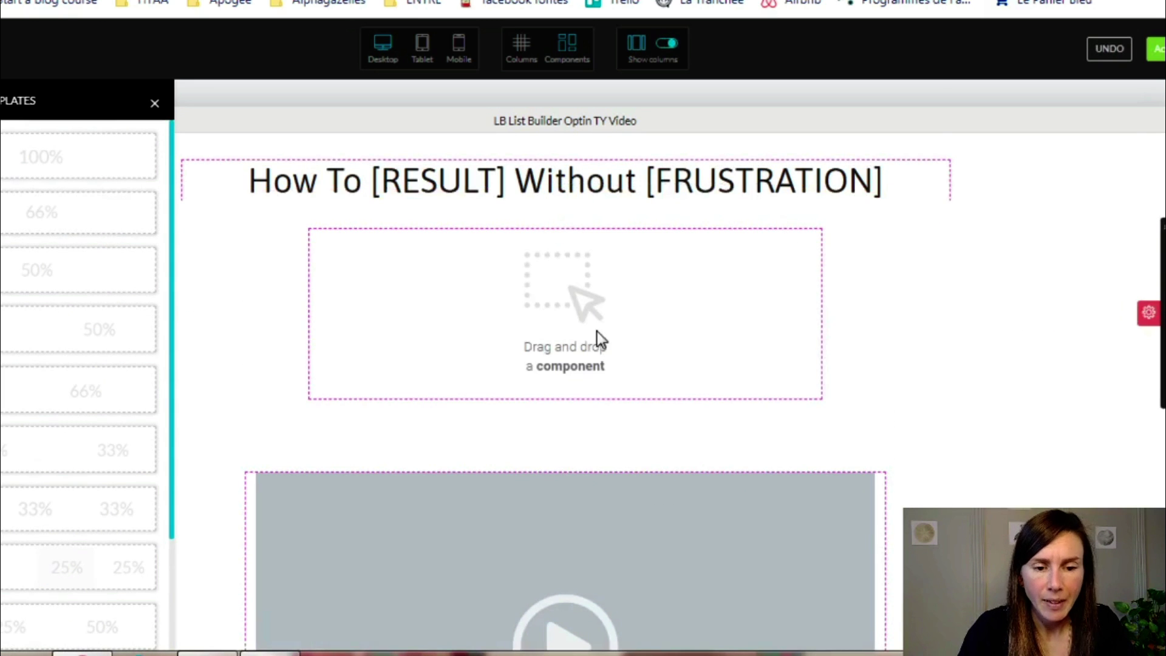
- Add a flat rectangular "Text goes here" button component to the new 66% column
click(0, 333)
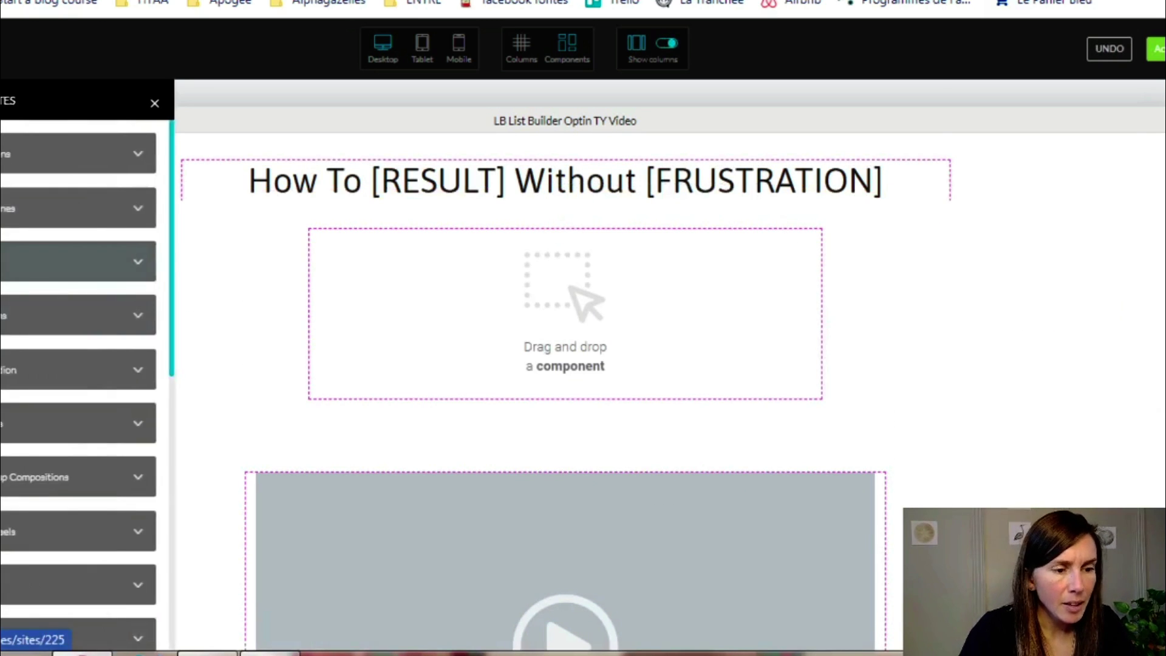
click(54, 325)
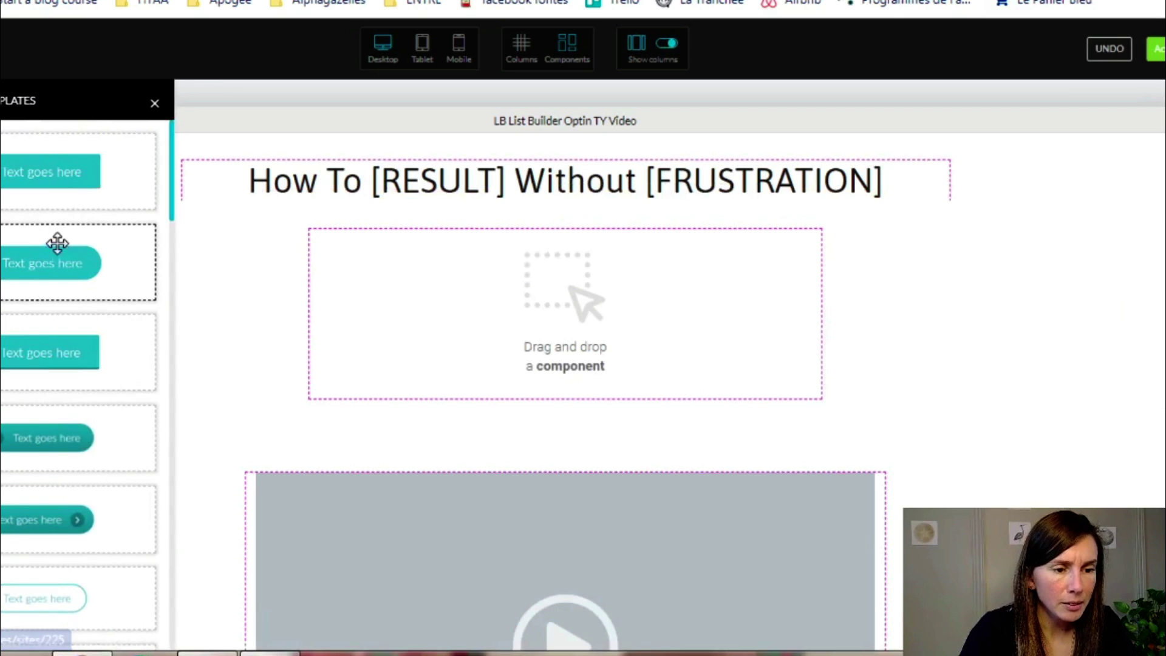
drag(65, 174, 447, 242)
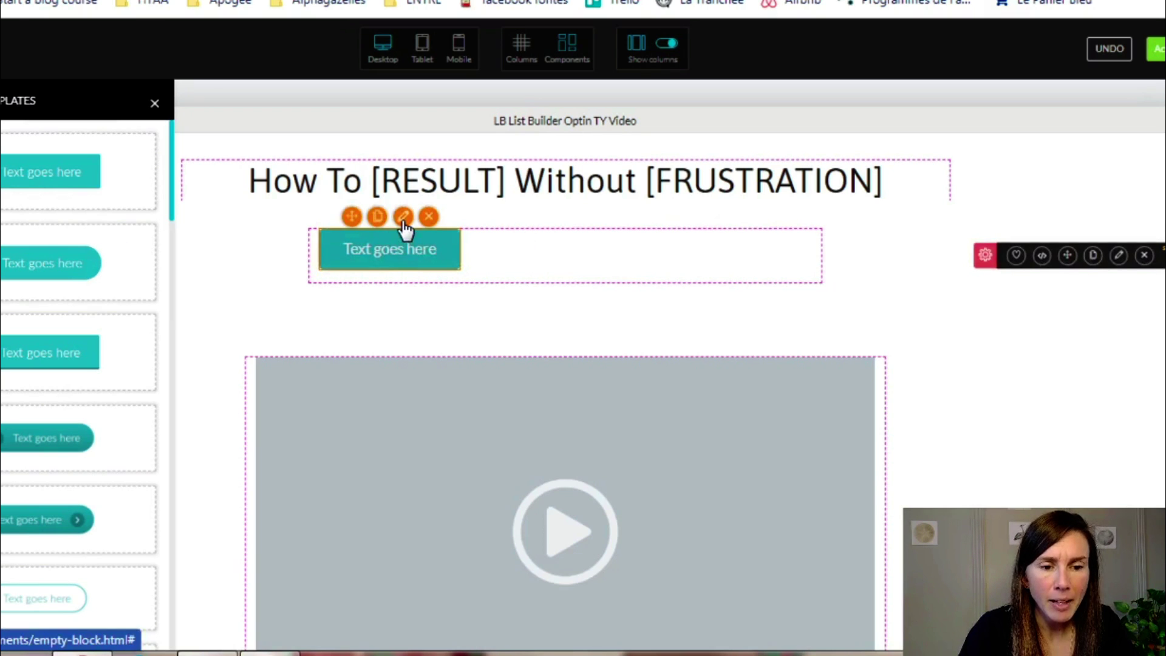
- Give the "Text goes here" button above the video rounded corners and centre alignment
click(403, 219)
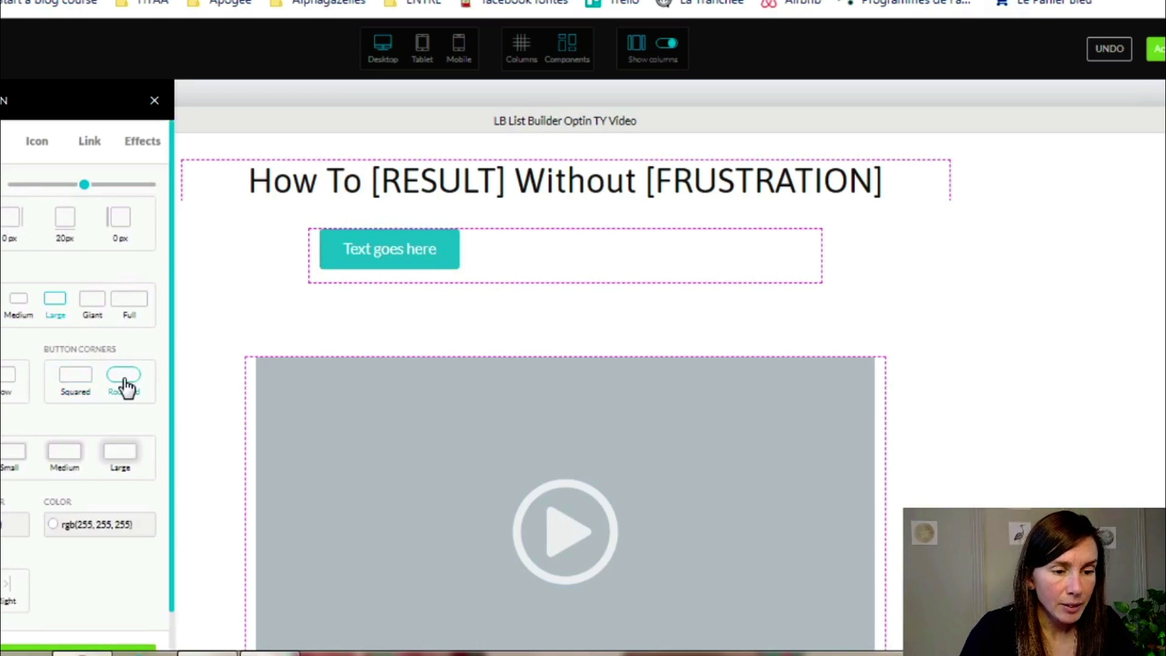
scroll(97, 461, down, 1)
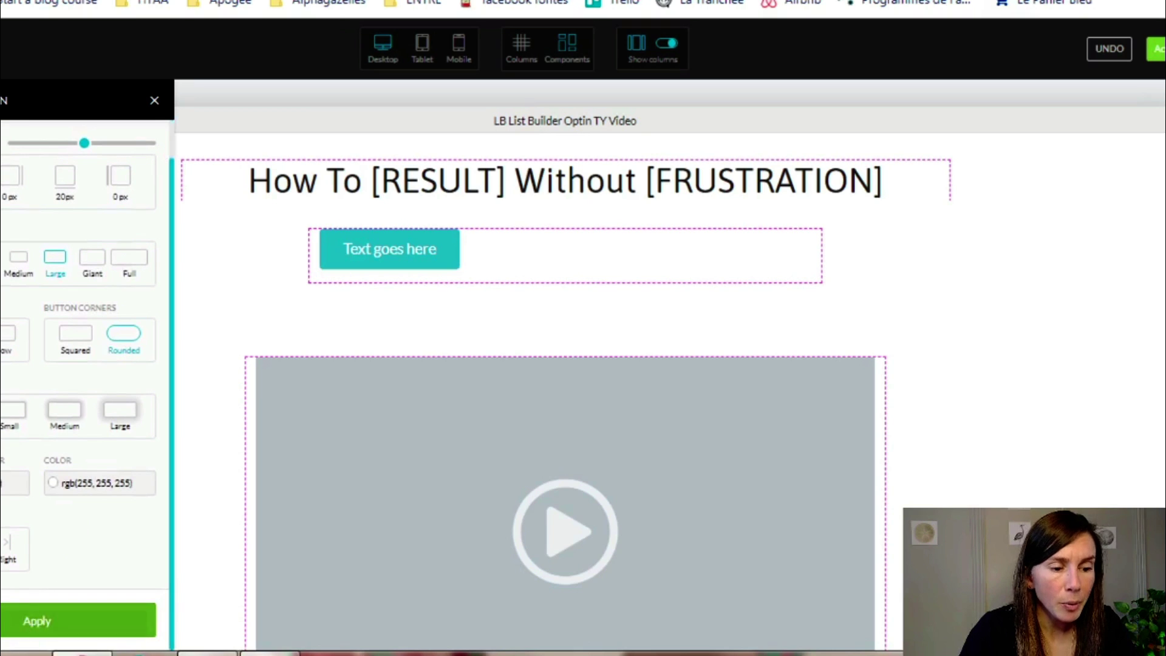
click(1, 549)
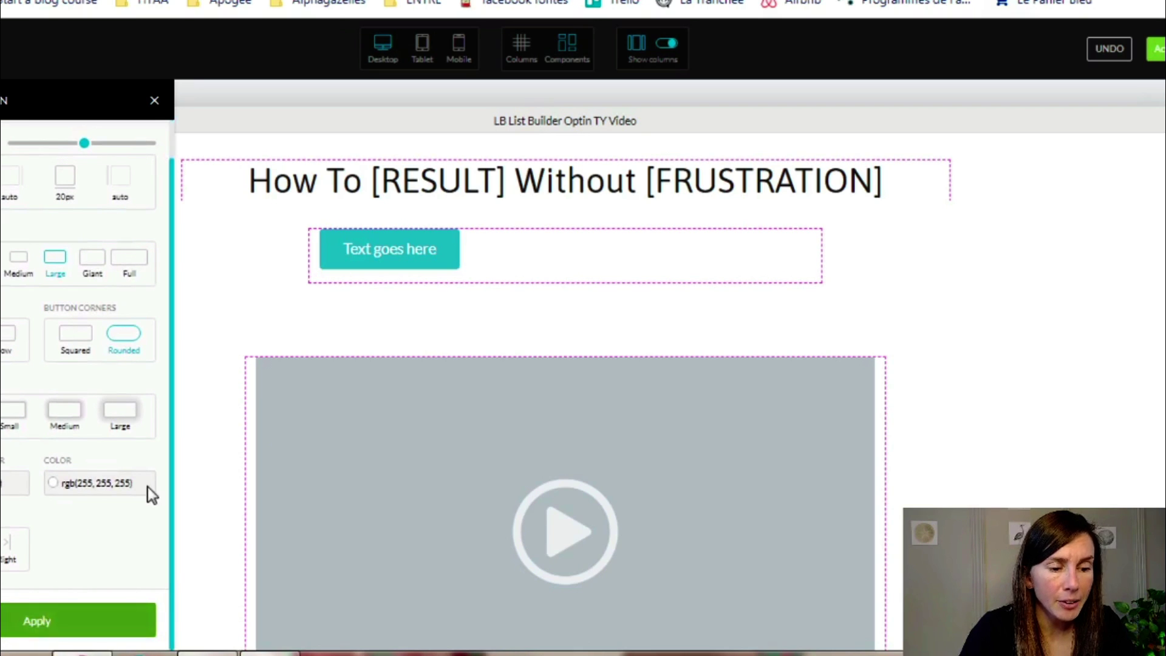
click(97, 624)
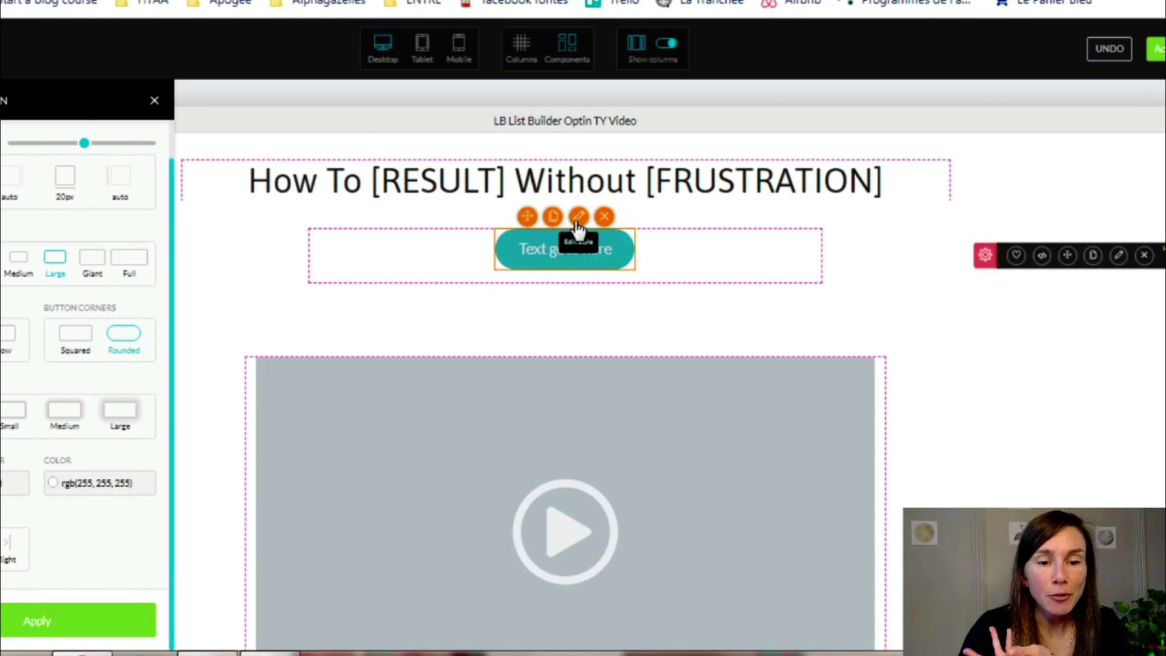
- Set the rounded button's text to "See my offer!" in bold
click(578, 218)
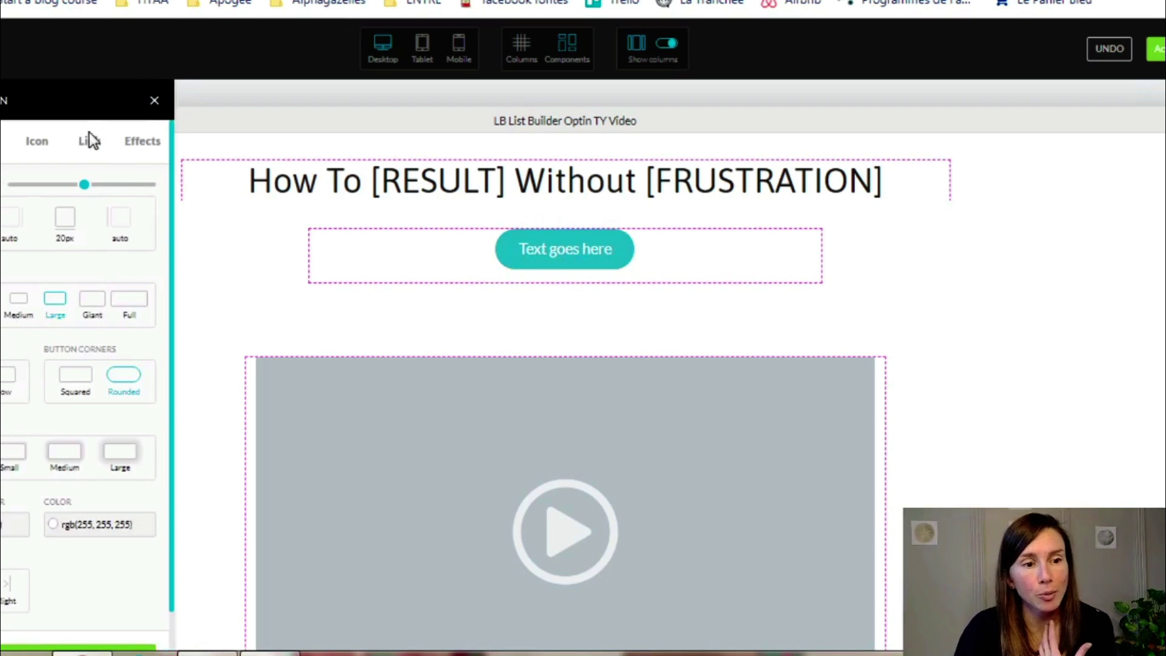
click(49, 143)
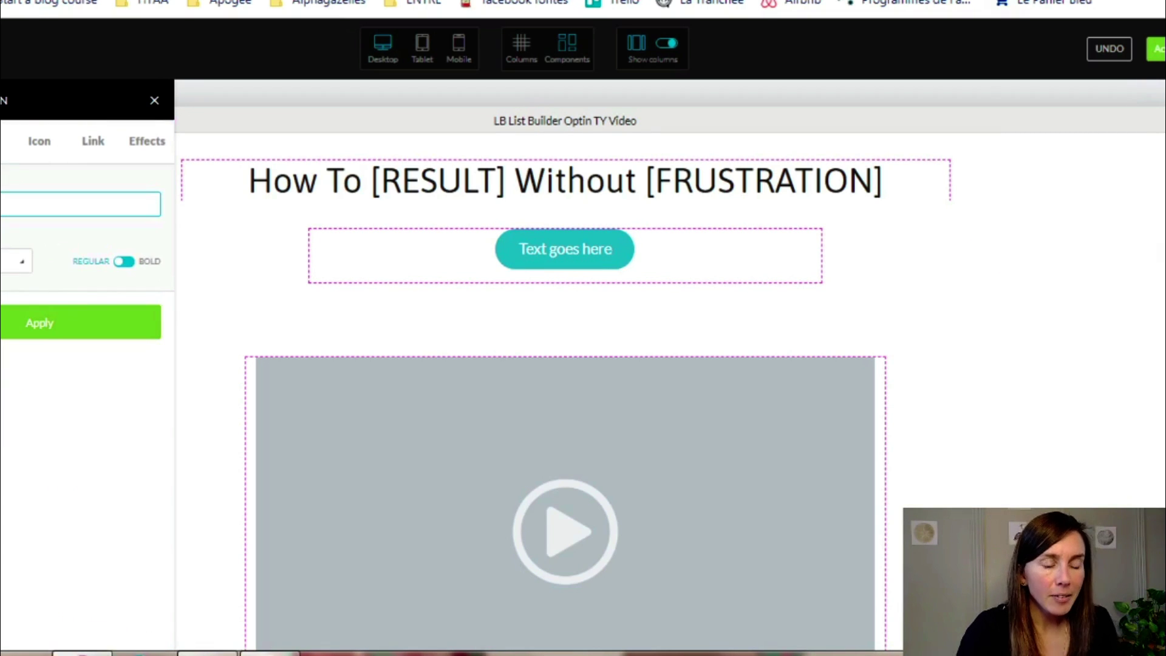
text(St)
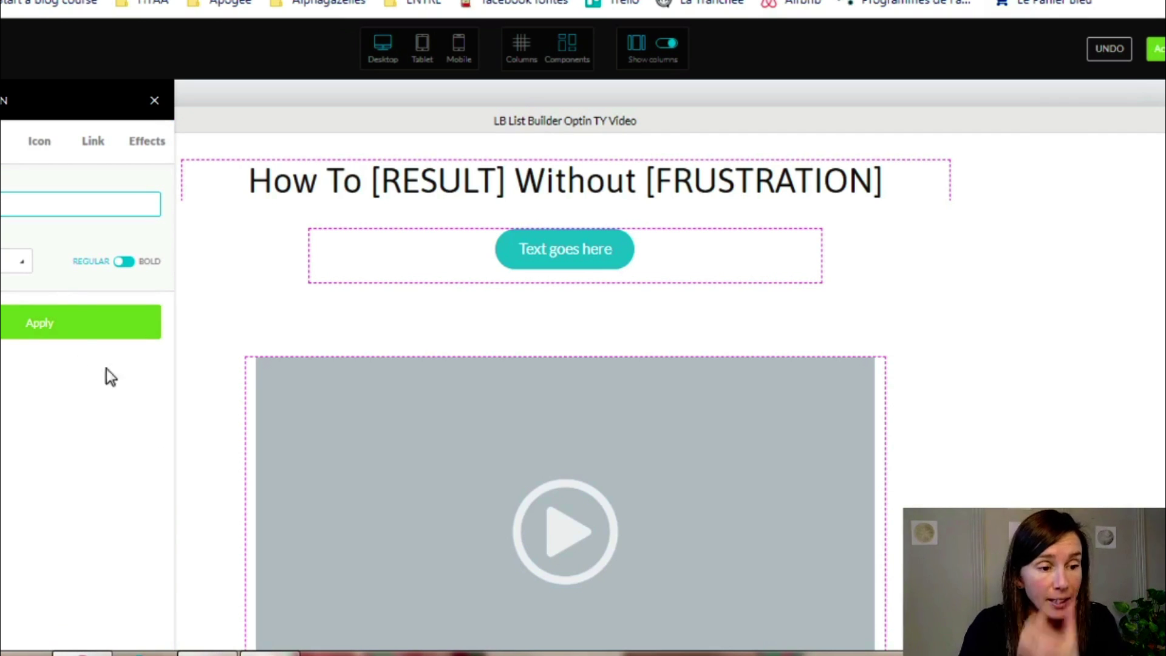
click(126, 263)
click(107, 320)
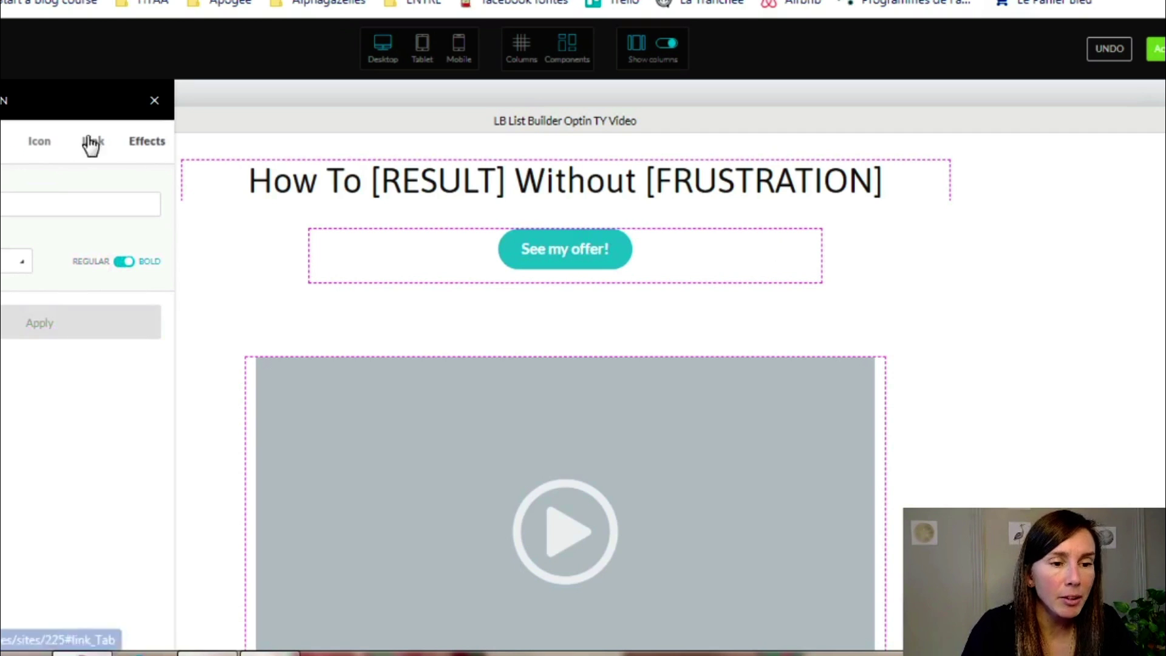
- Set the "See my offer!" button's size to Full and close its configuration
click(36, 143)
click(0, 142)
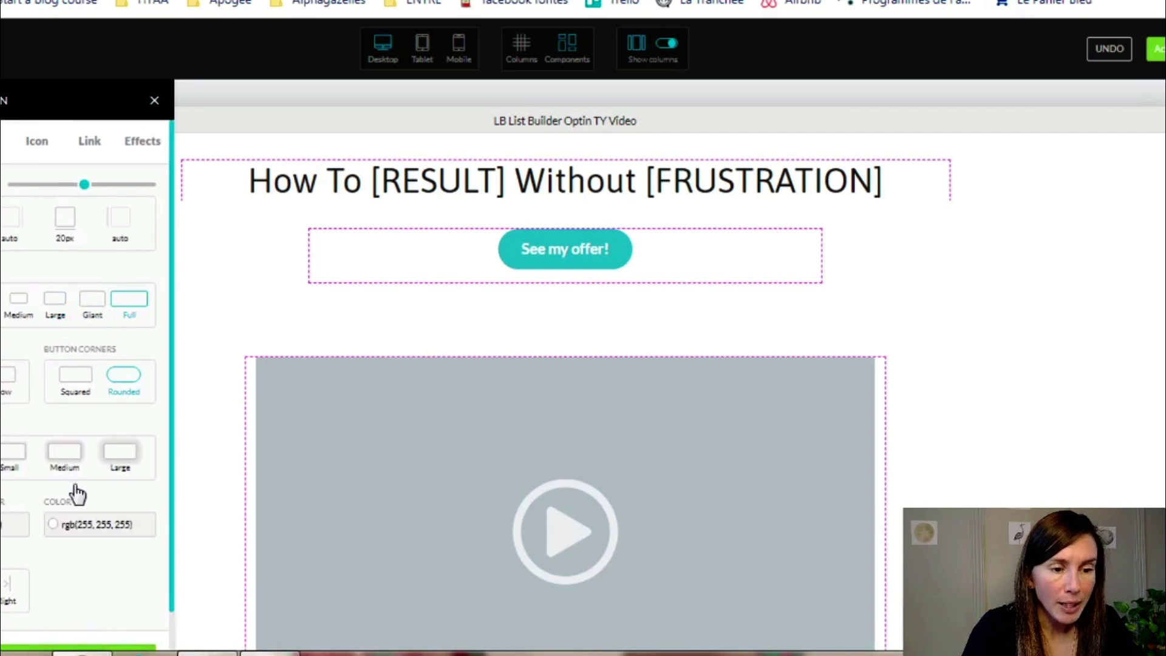
scroll(67, 631, down, 2)
click(67, 624)
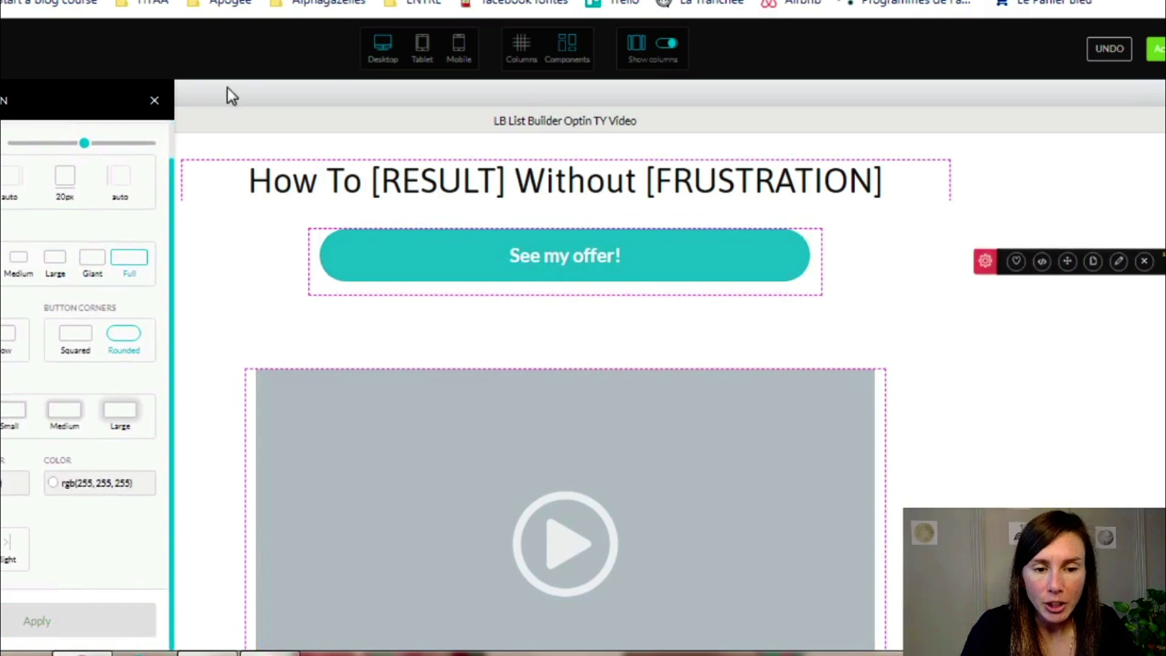
click(157, 104)
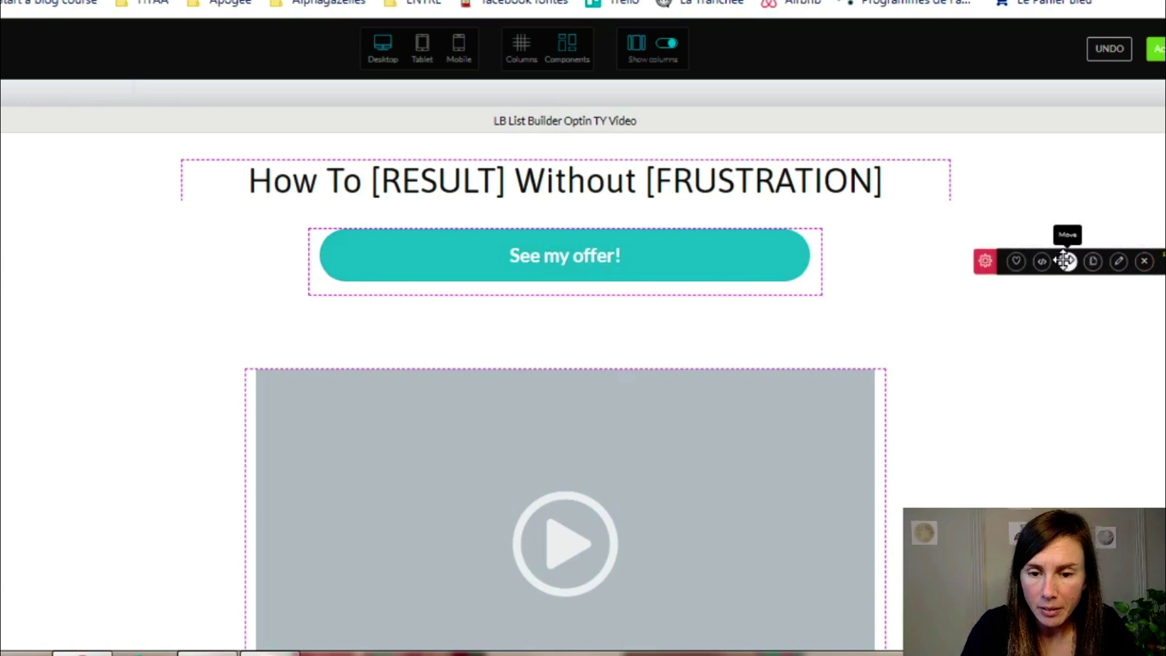
- Move the section holding the "See my offer!" button below the video and "Dear Friend" letter section
drag(1064, 260, 1057, 626)
scroll(835, 406, down, 4)
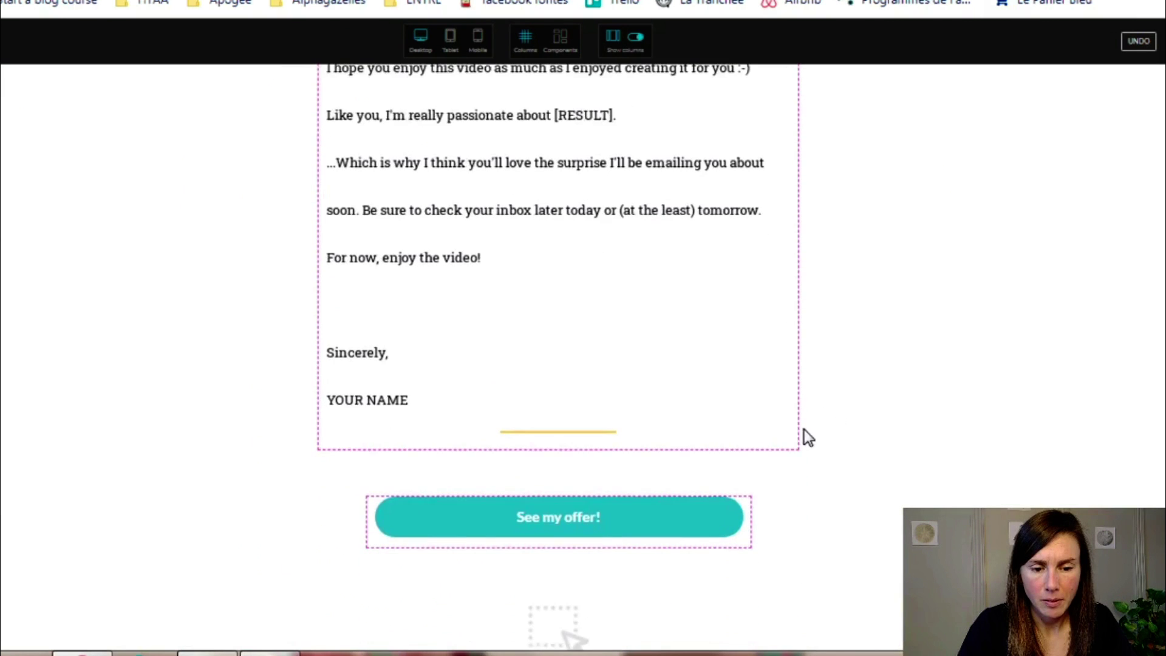
- Delete the entire "Dear Friend" letter text beneath the video
scroll(646, 444, up, 5)
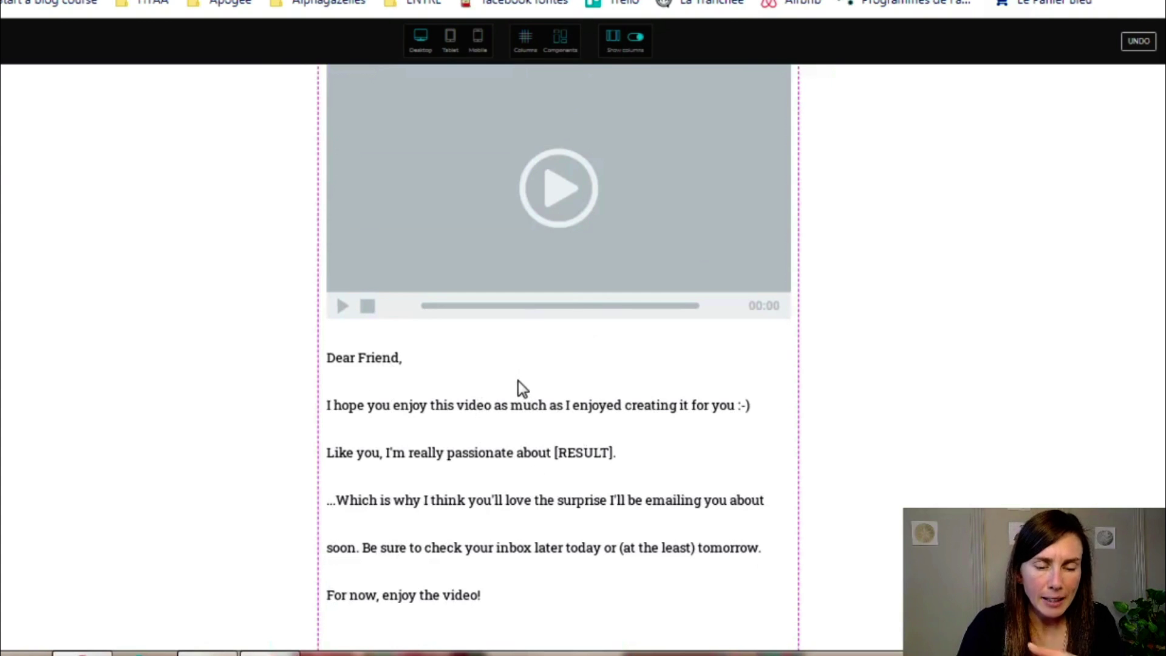
mouse_move(464, 388)
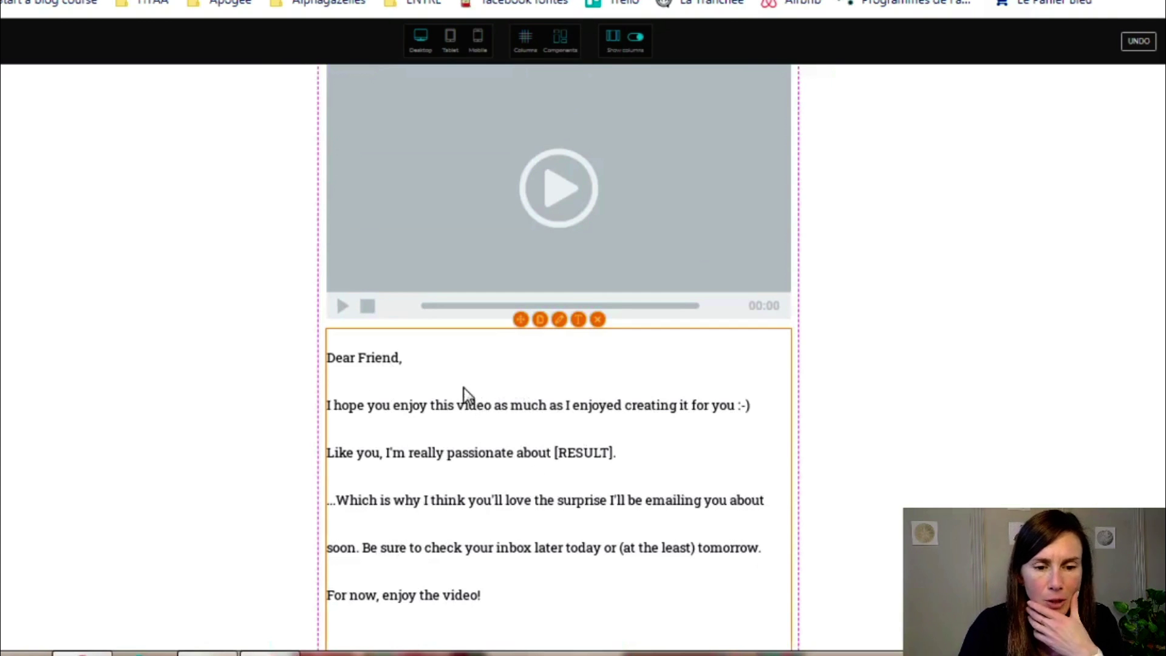
click(582, 324)
key(ctrl+a)
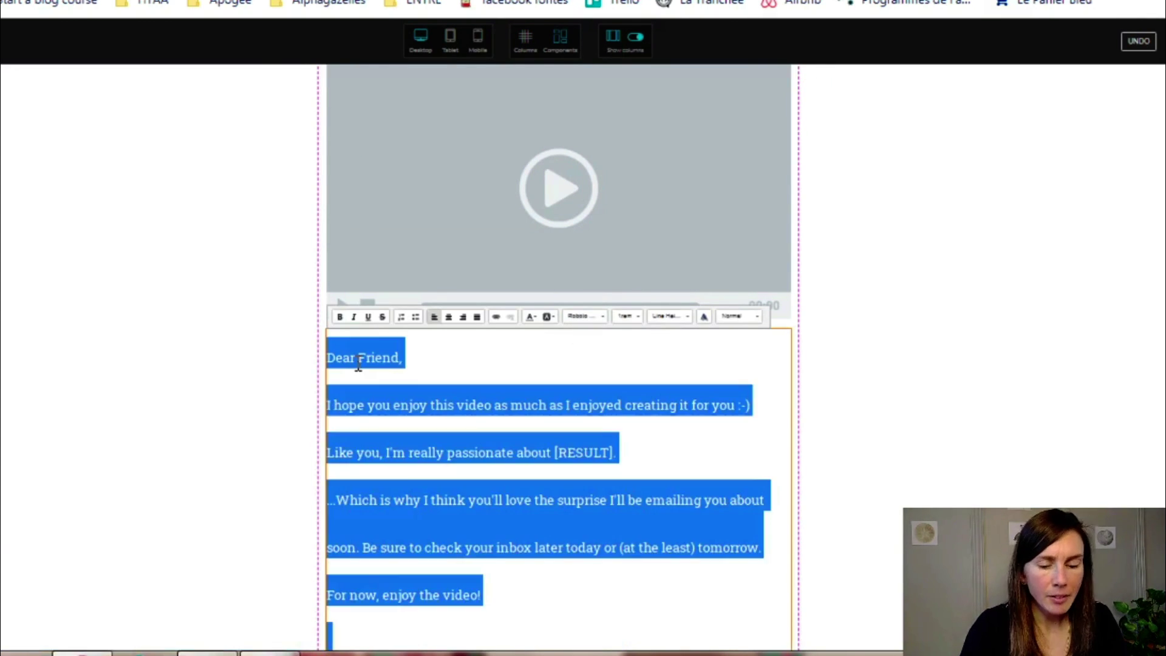
key(Delete)
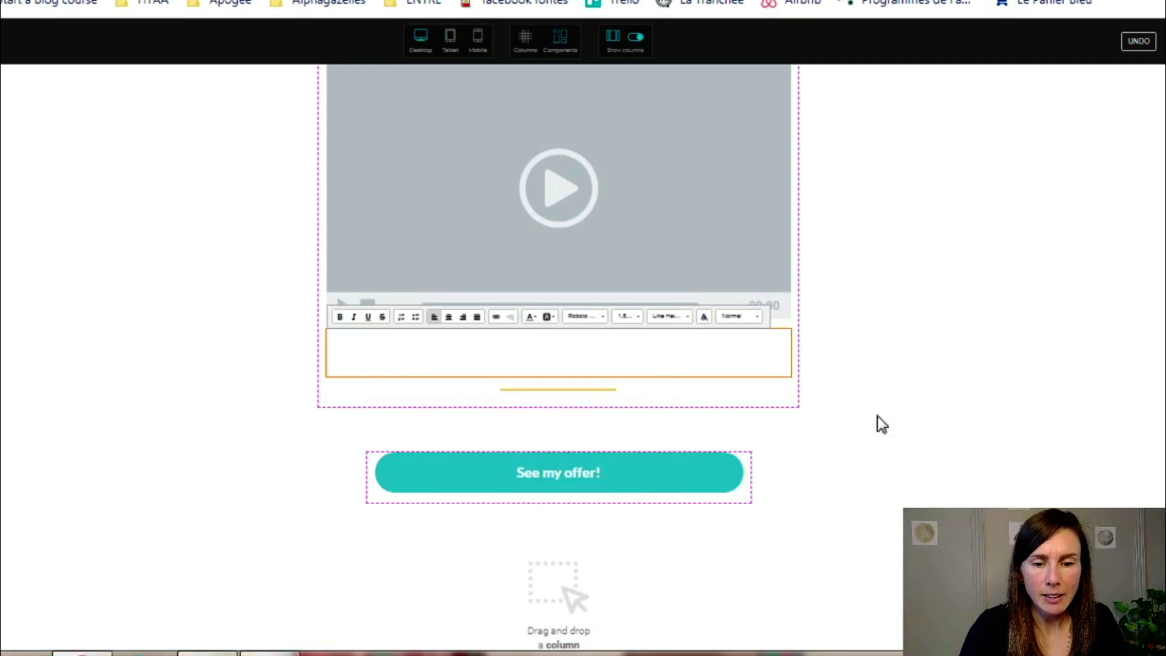
click(881, 423)
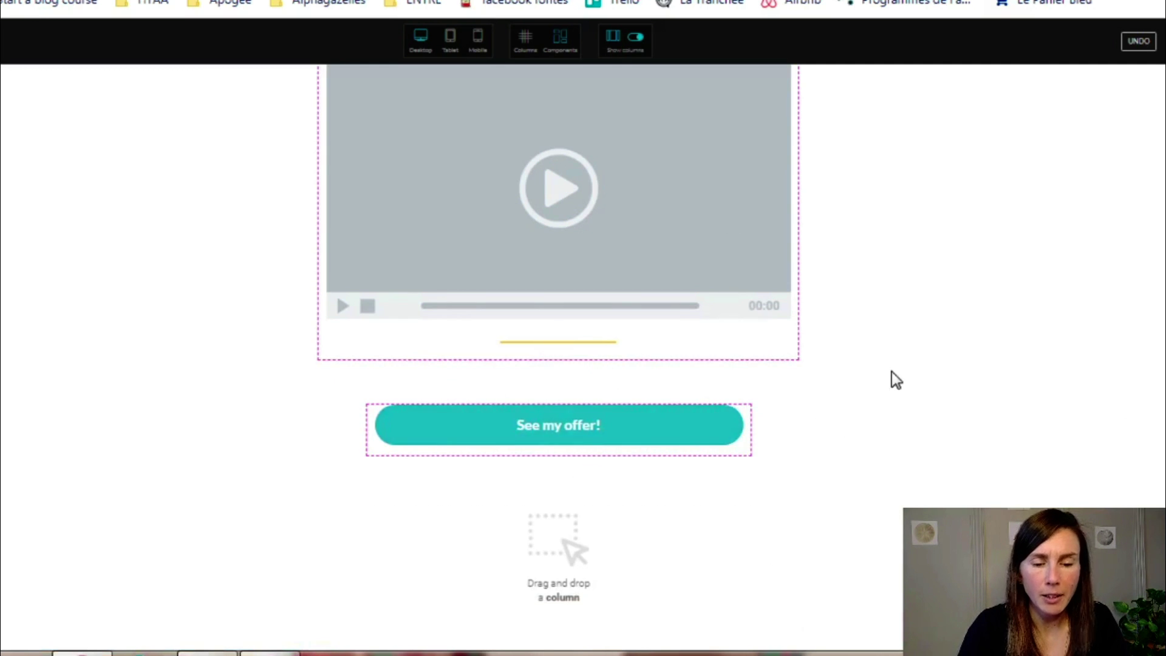
- Examine the link options available for the "See my offer!" button, including the URL field, and close its configuration without applying a link
scroll(891, 371, up, 2)
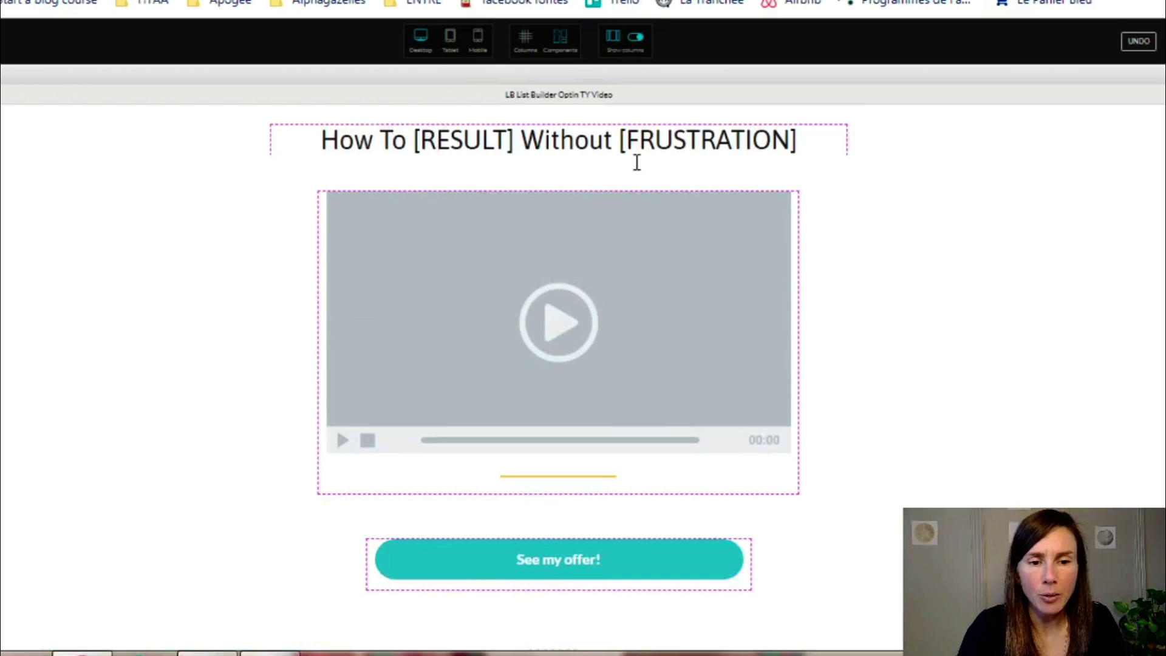
scroll(698, 570, down, 3)
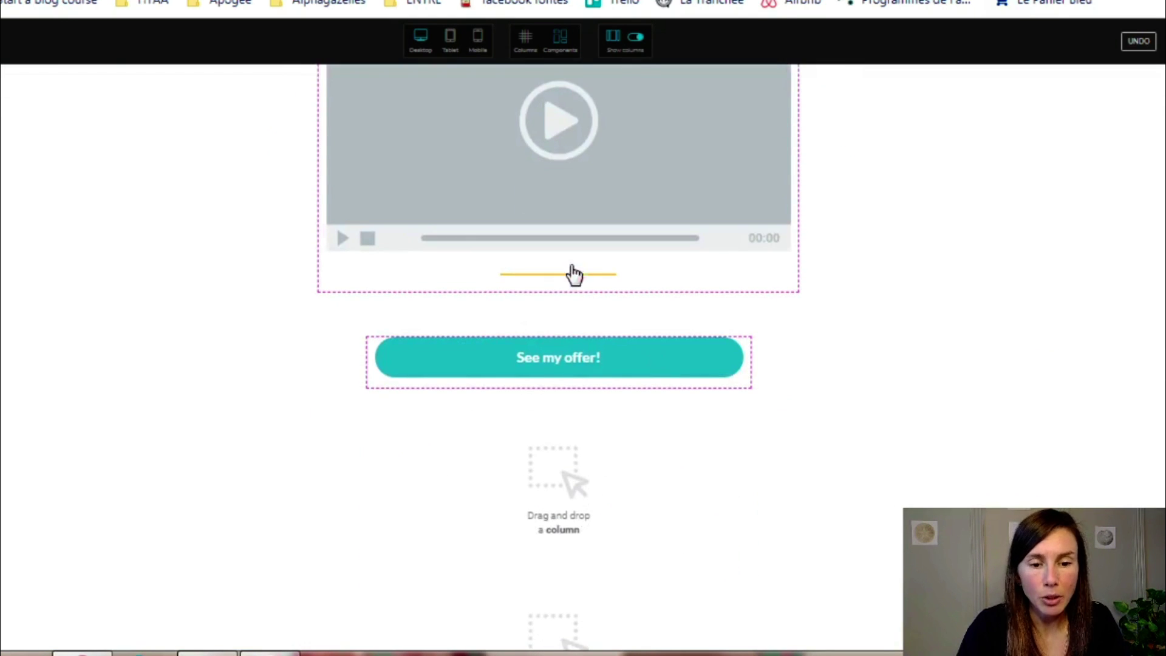
mouse_move(632, 362)
mouse_move(593, 376)
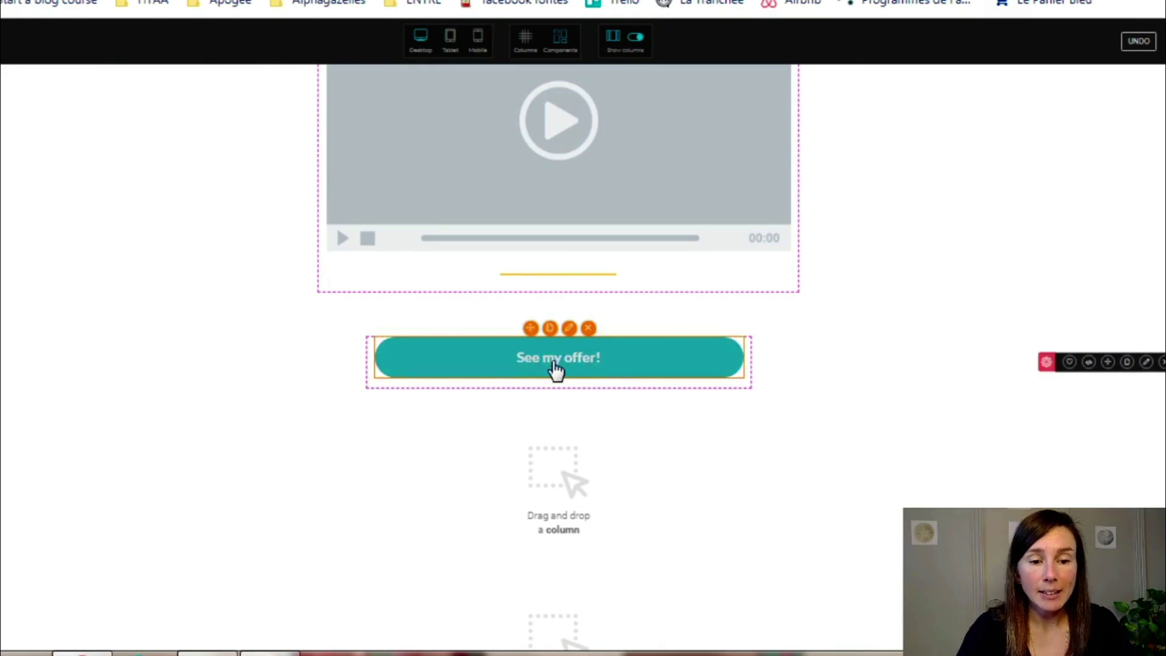
click(568, 333)
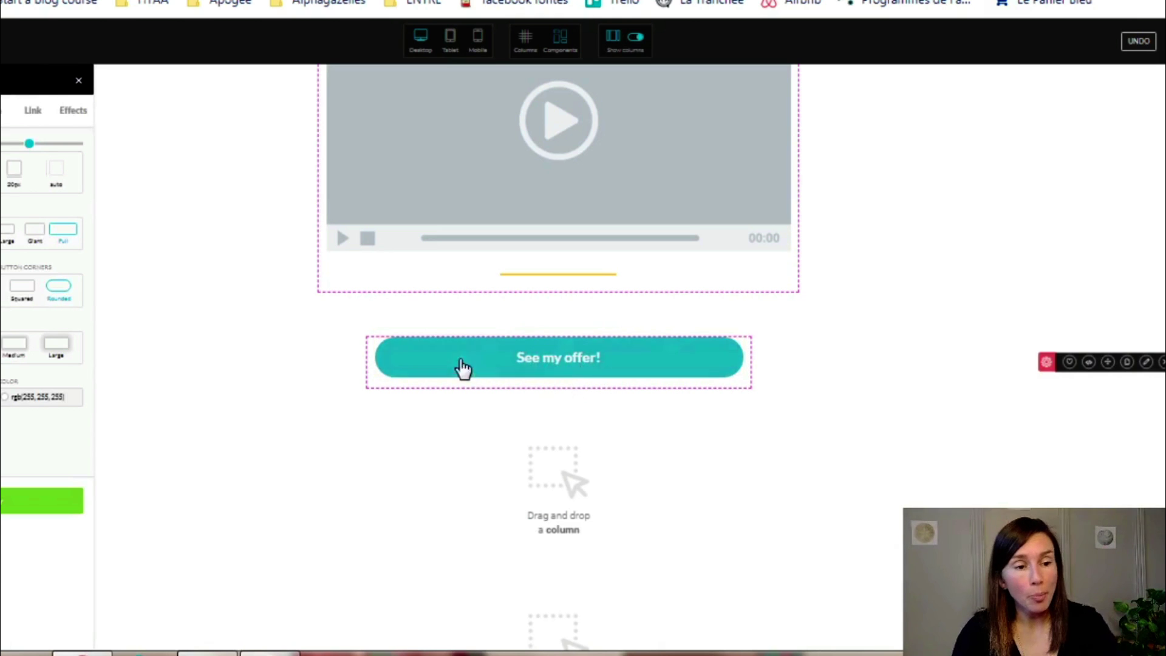
click(33, 112)
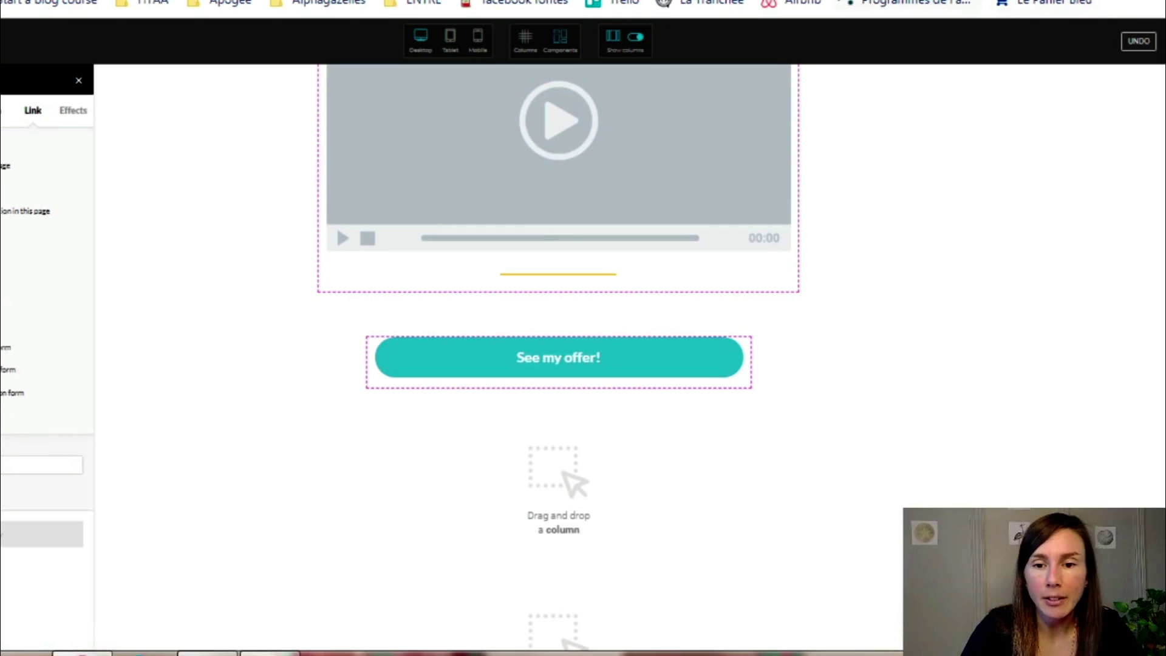
click(905, 1)
click(877, 5)
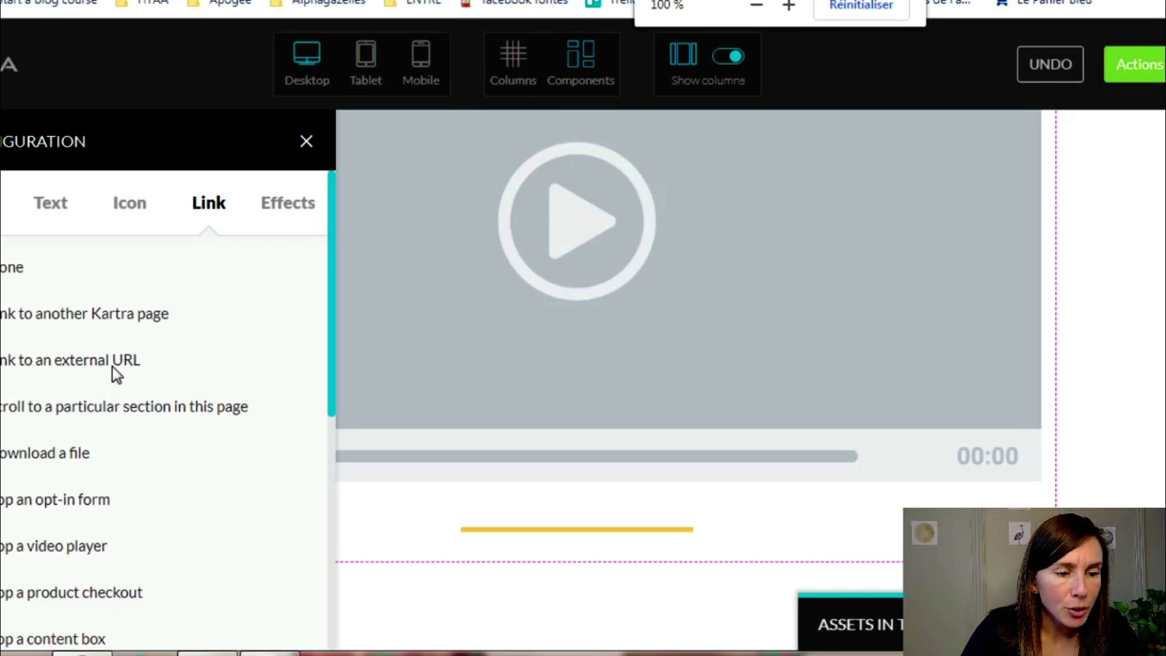
scroll(112, 368, down, 5)
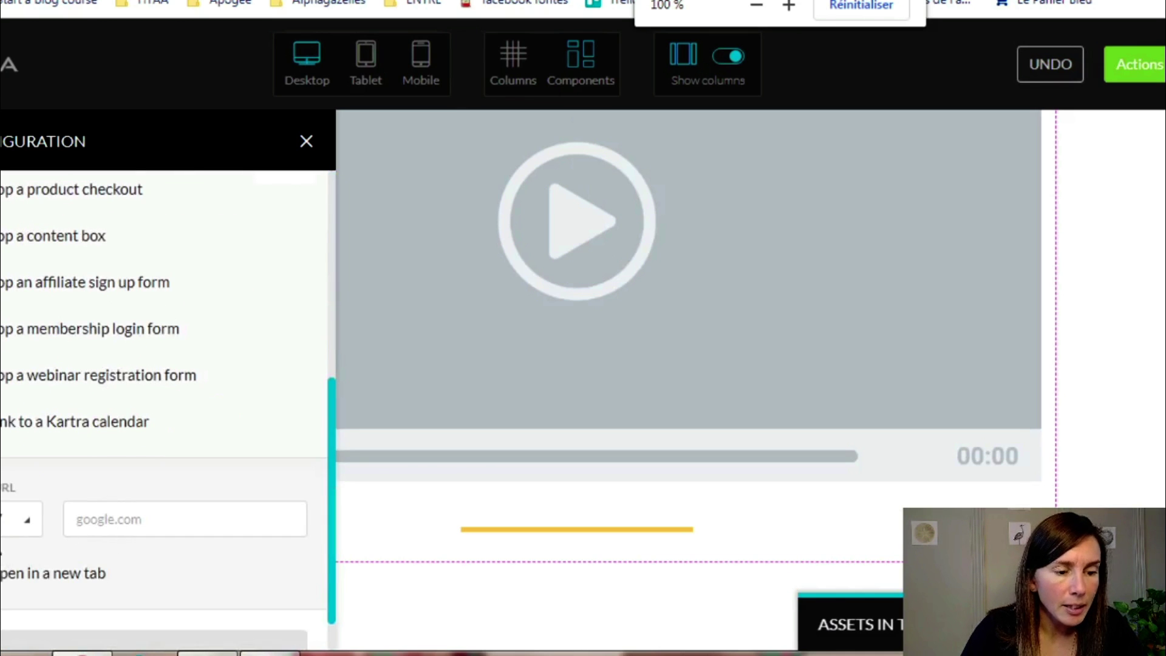
click(101, 523)
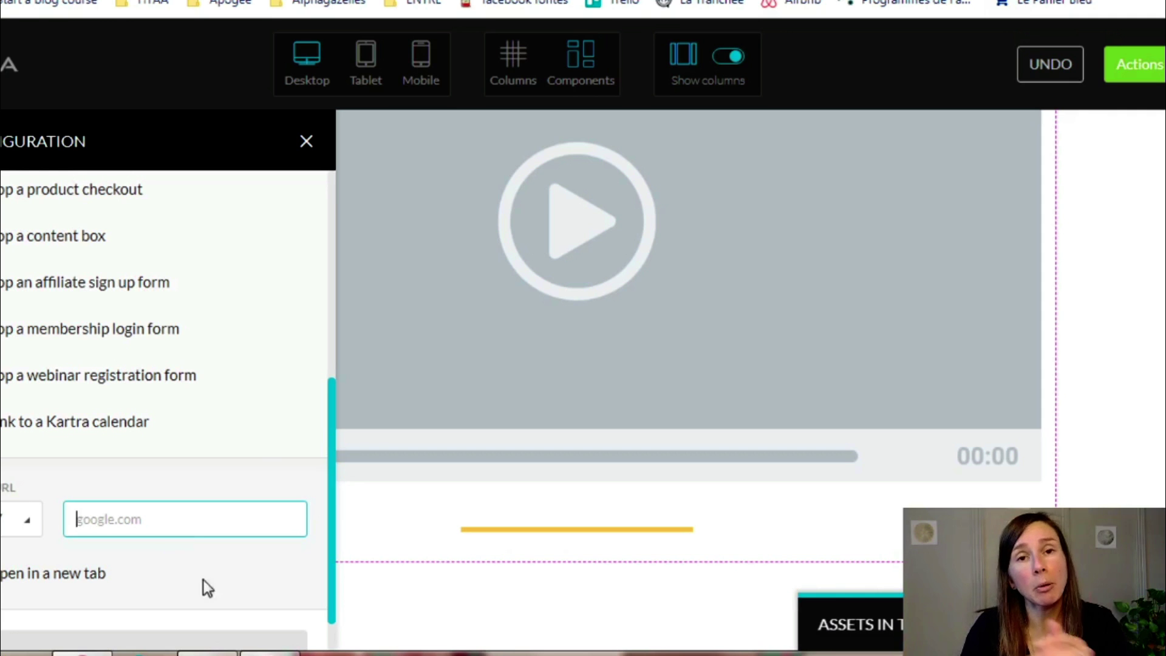
click(306, 142)
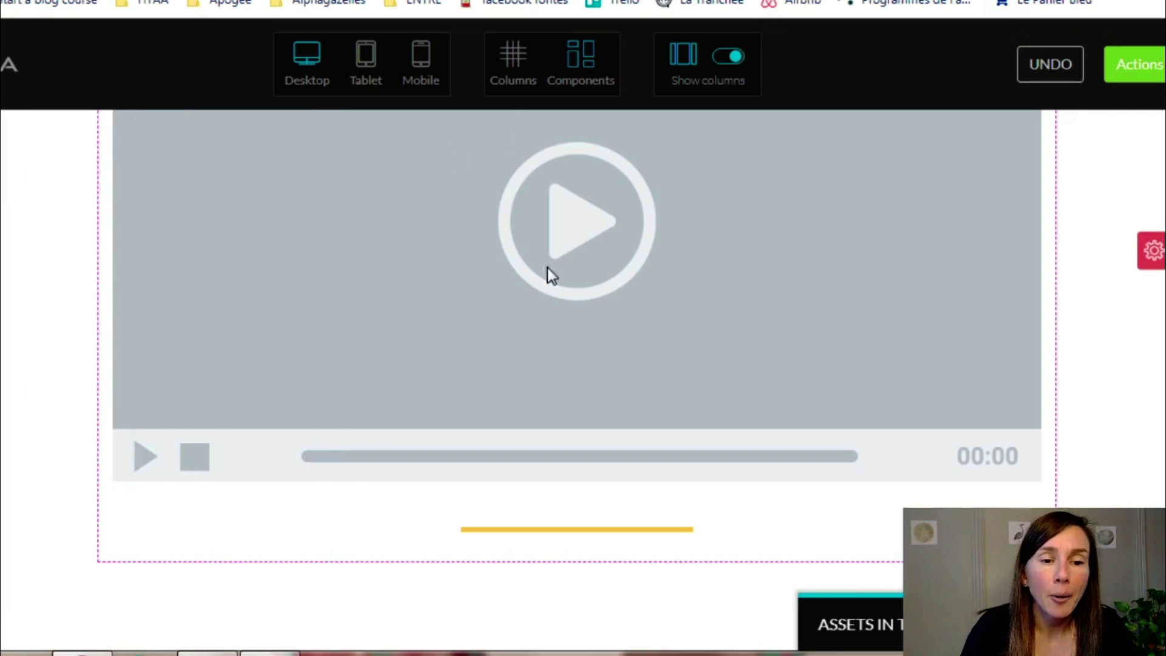